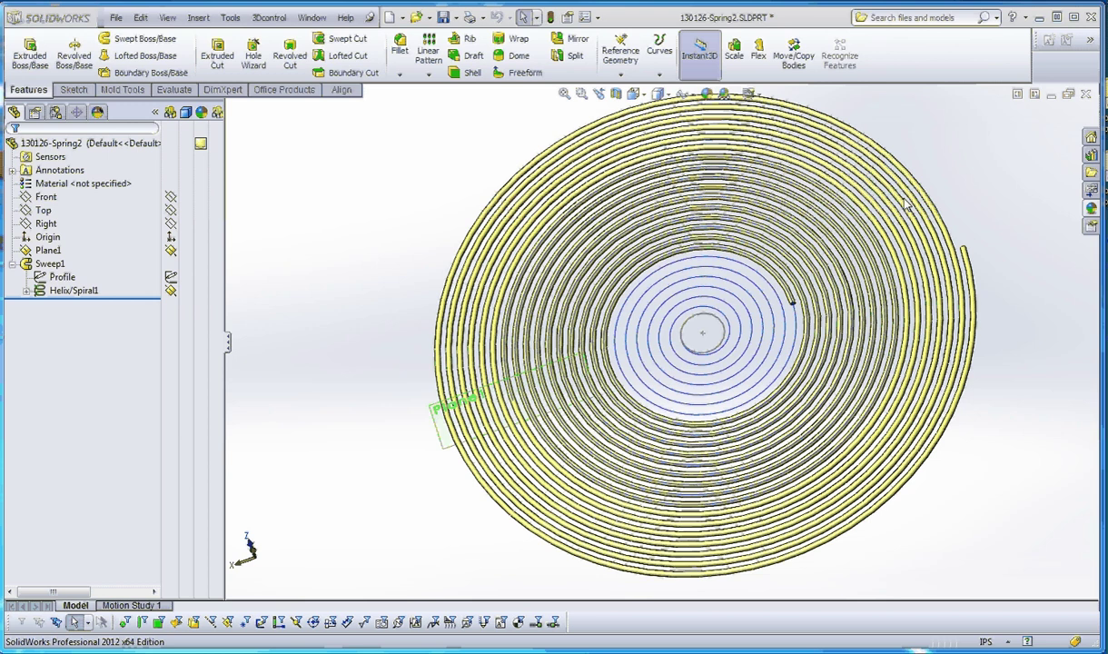
Open the Profile sketch of the spiral sweep Sweep1 for editing.
click(43, 291)
click(34, 305)
click(27, 291)
right_click(62, 277)
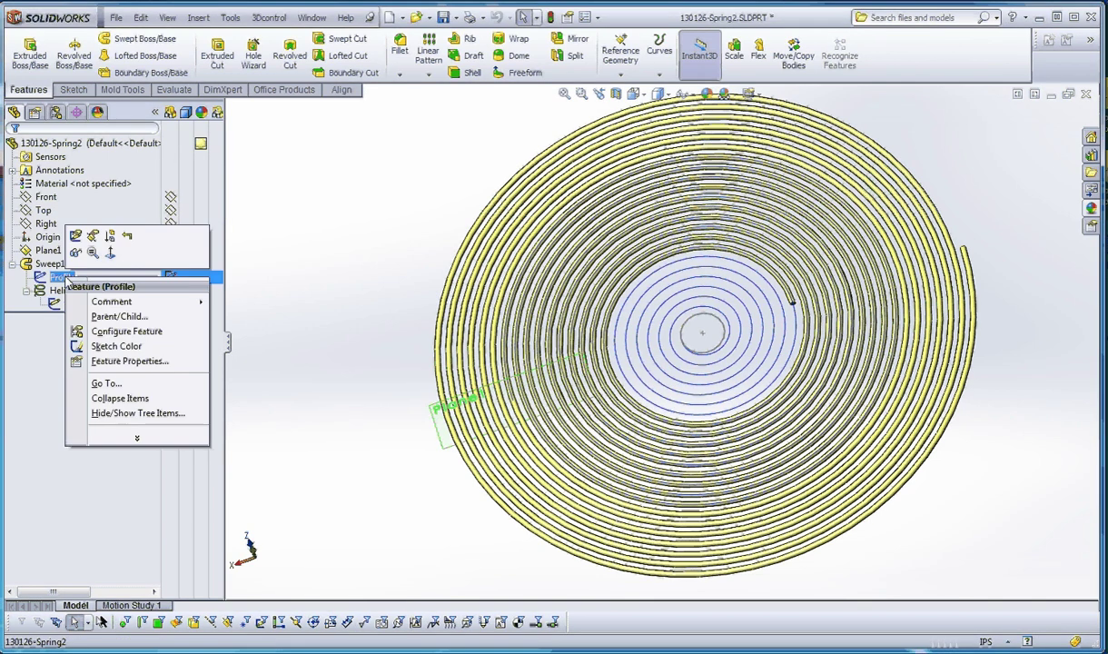
right_click(47, 284)
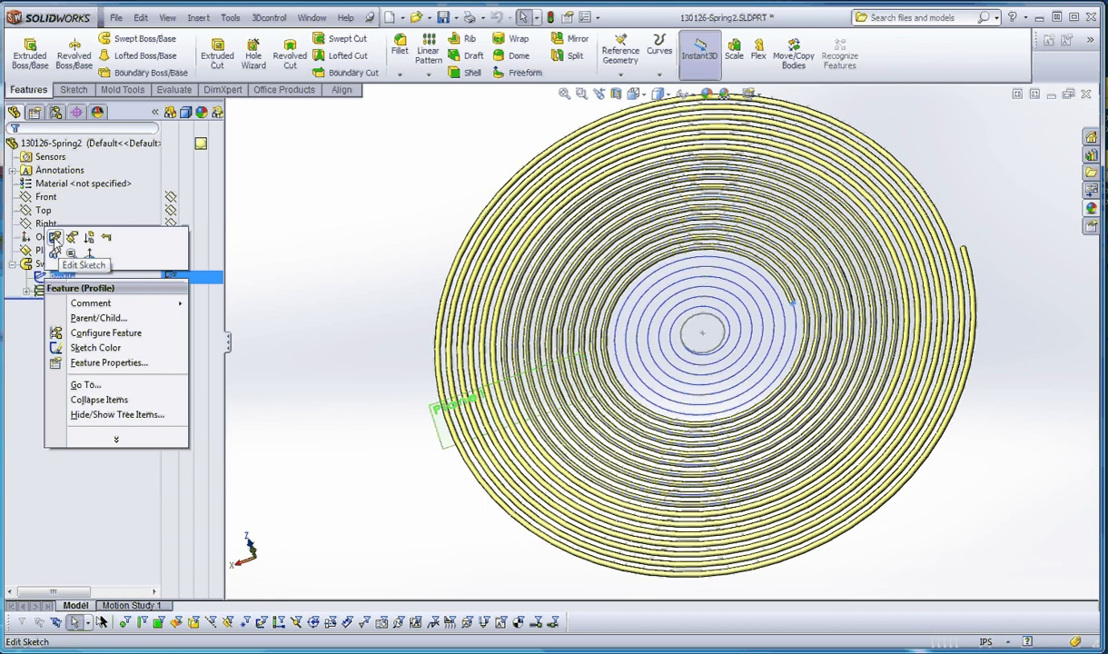
click(55, 239)
Delete the pierce relation that ties the .250 diameter profile circle to the spiral.
mouse_move(772, 327)
middle_down()
mouse_move(774, 436)
mouse_move(717, 419)
mouse_move(730, 455)
middle_up()
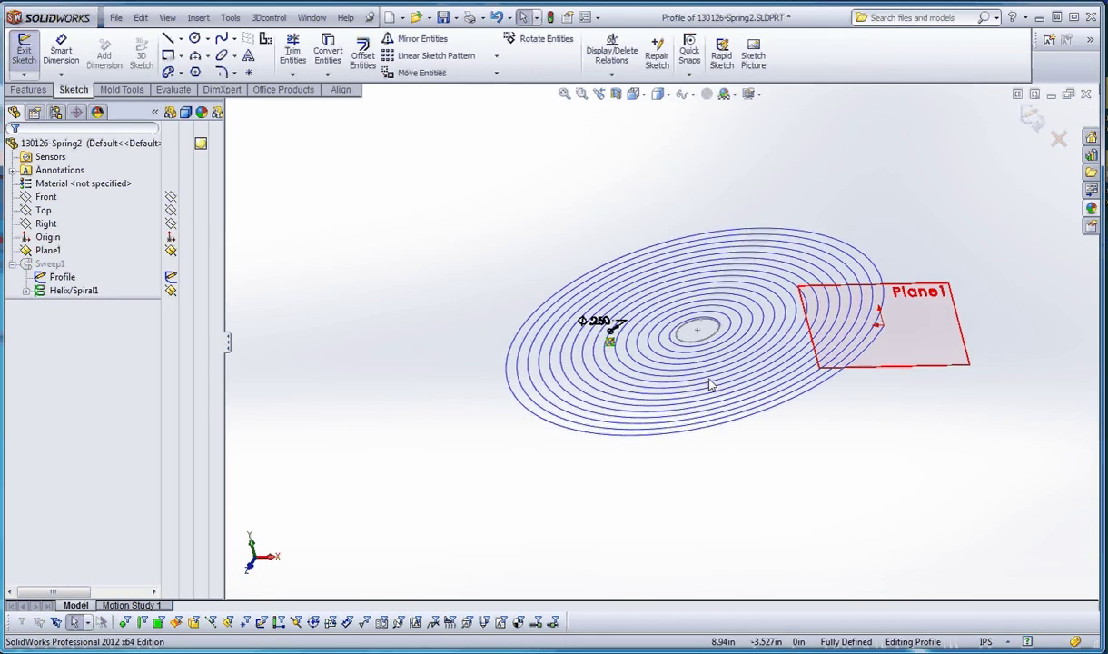
scroll(592, 333, down, 3)
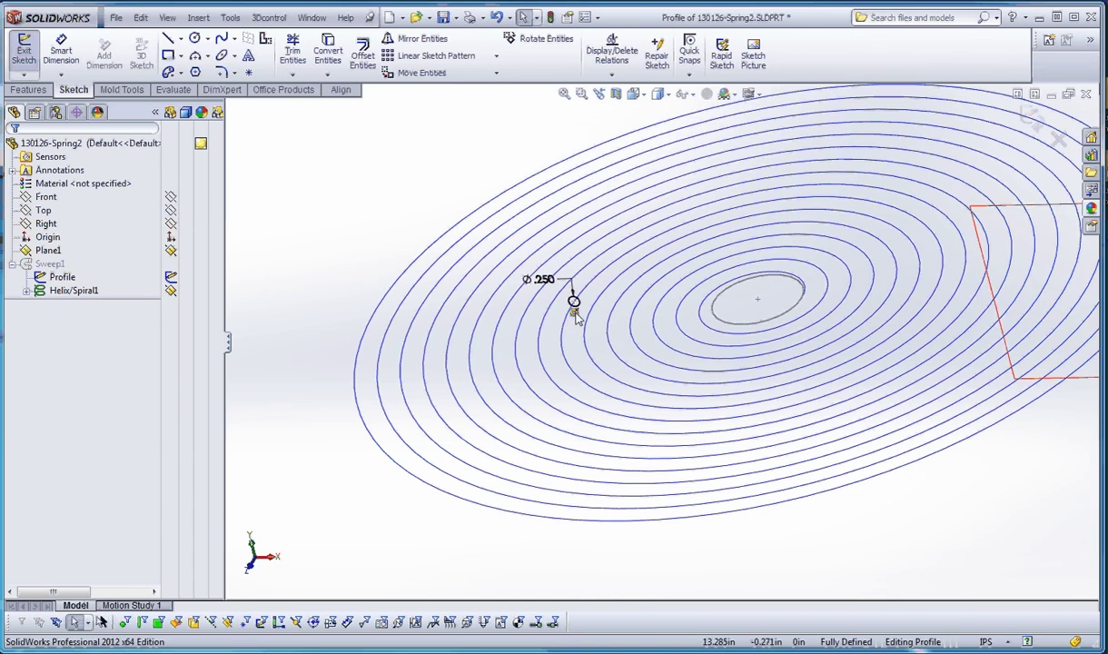
click(574, 313)
key(Delete)
Move the freed profile circle on Plane1 to just outside the outer end of the spiral.
drag(577, 300, 1043, 301)
scroll(1067, 340, up, 2)
ctrl+middle_drag(1068, 346, 948, 348)
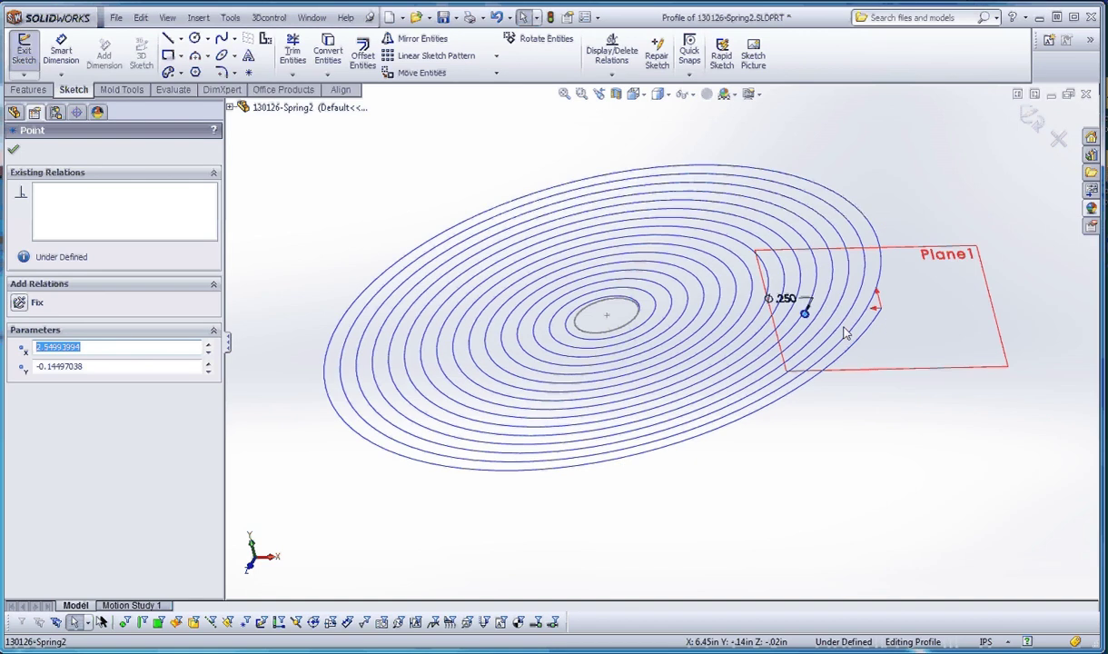
mouse_move(805, 313)
mouse_down()
mouse_move(902, 322)
mouse_move(890, 310)
mouse_up()
scroll(888, 323, down, 6)
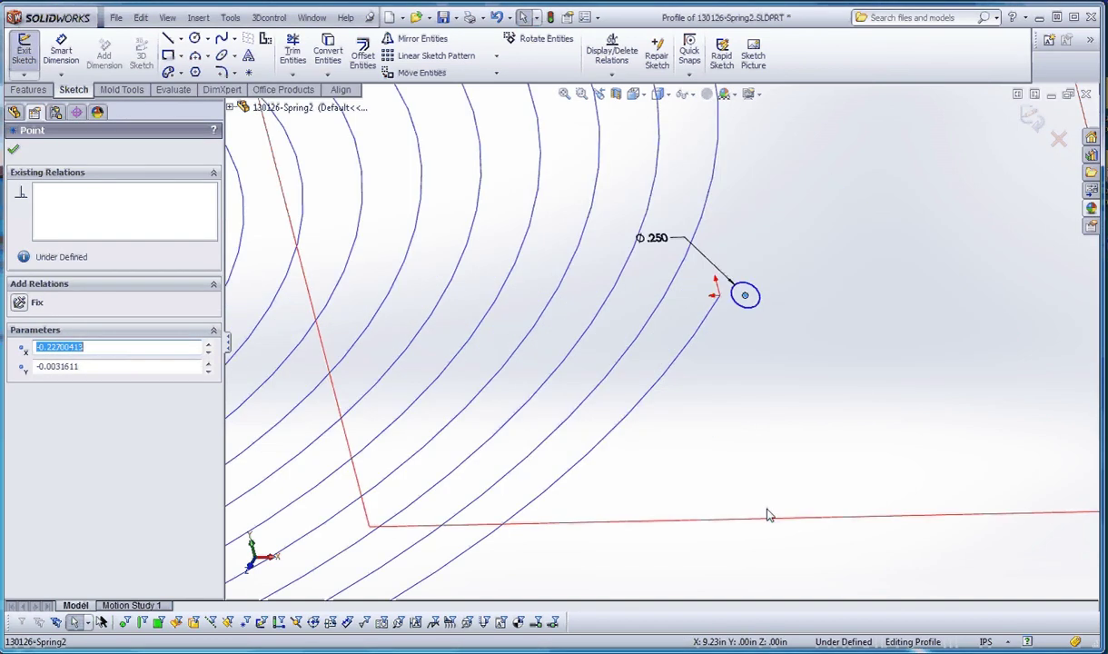
Examine the profile circle's position relative to the spiral's outer end and Plane1.
click(777, 545)
scroll(722, 338, up, 3)
scroll(684, 311, down, 5)
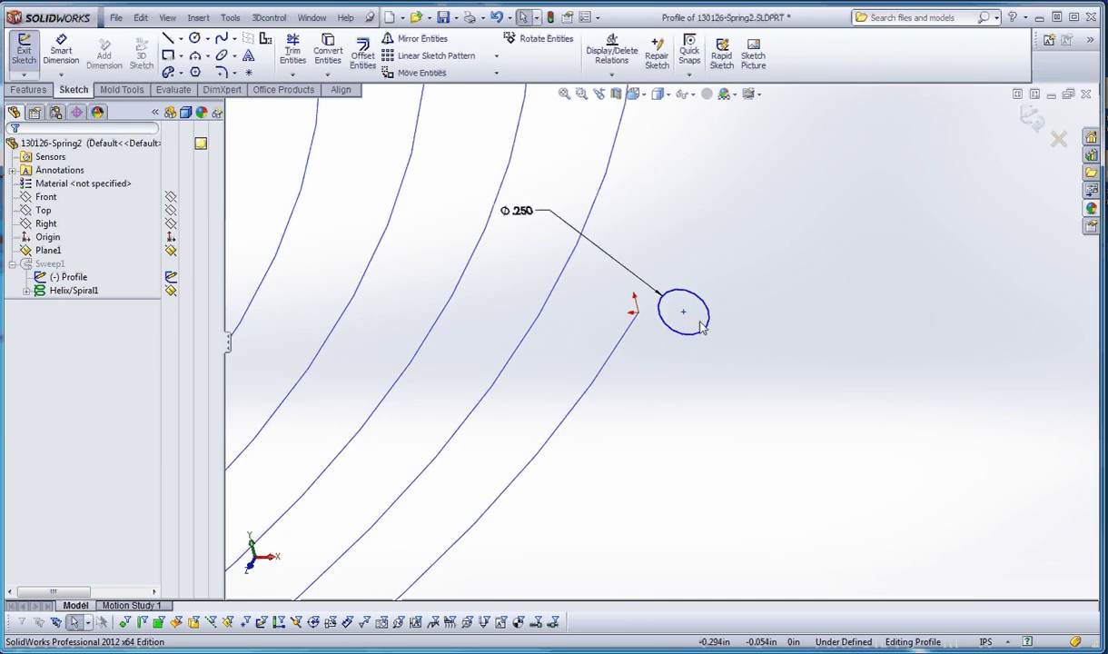
scroll(708, 326, up, 1)
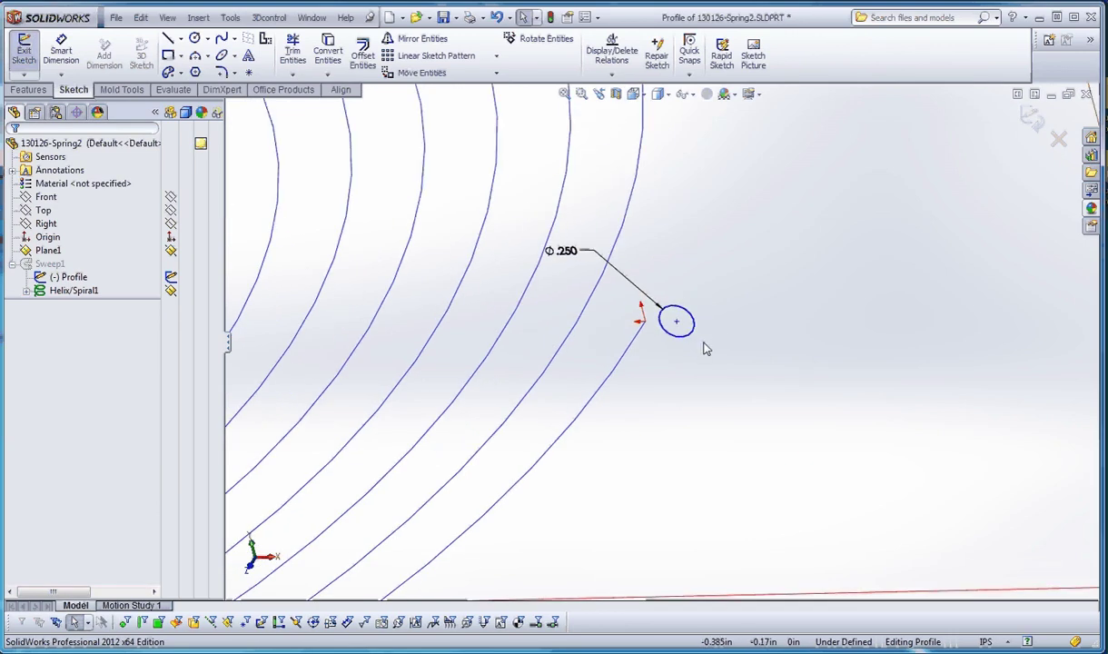
scroll(656, 343, up, 2)
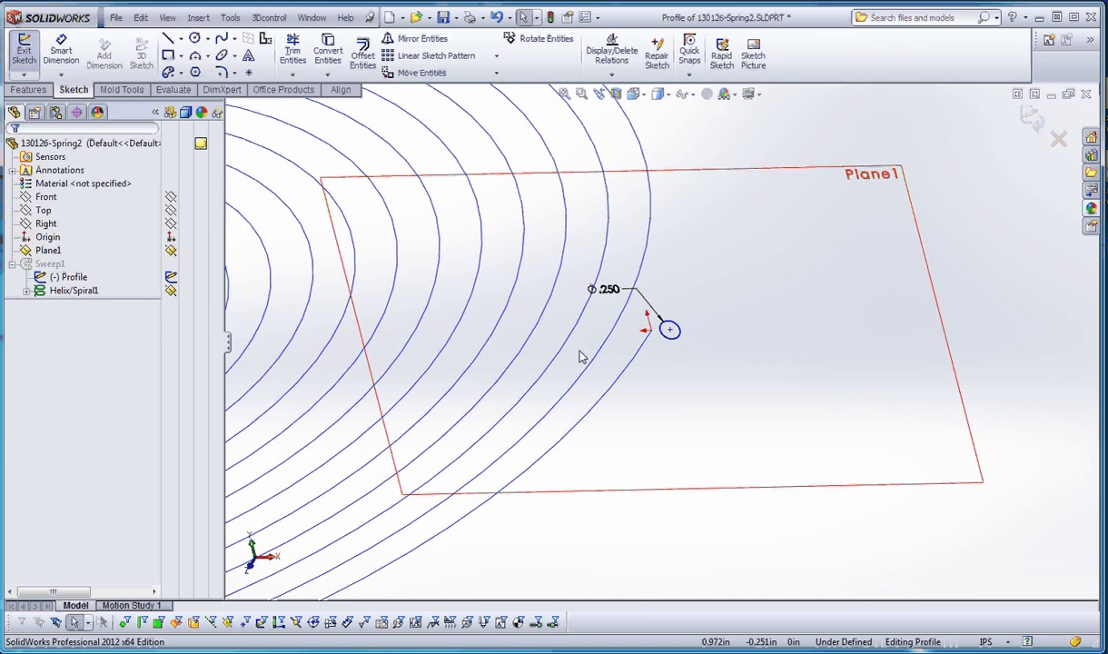
scroll(613, 357, up, 2)
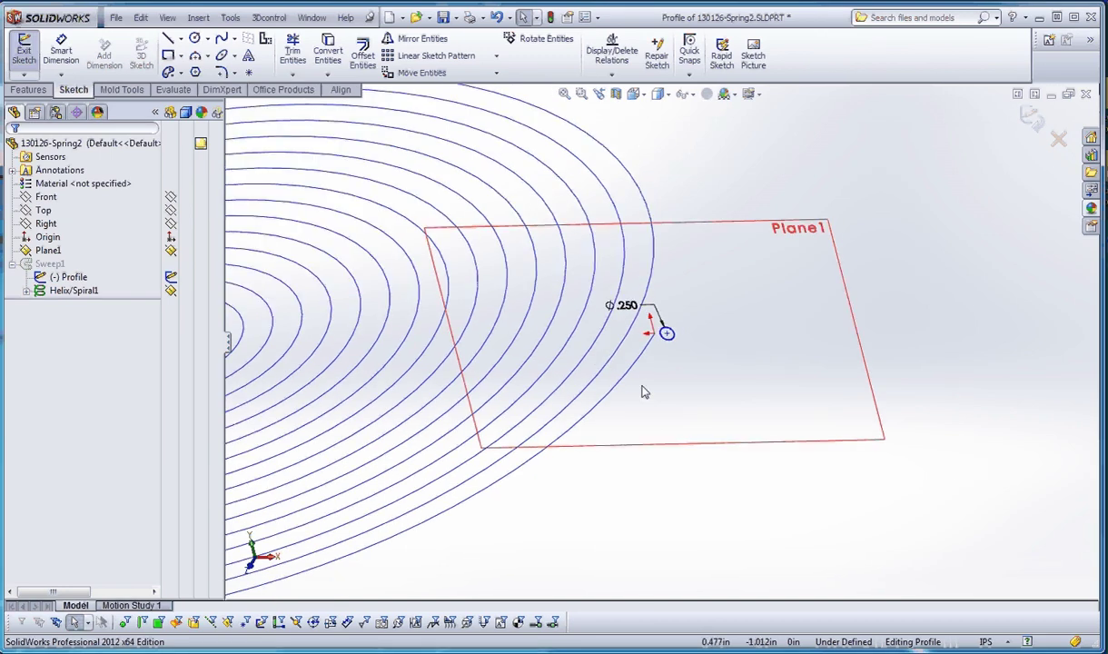
scroll(542, 456, up, 1)
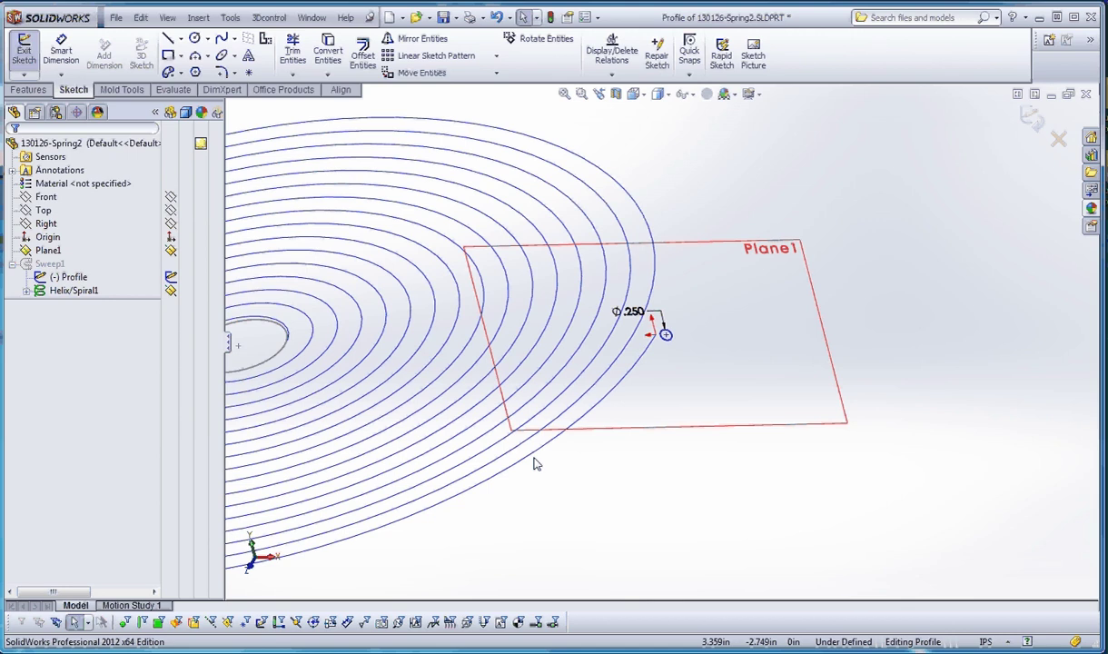
mouse_move(538, 472)
middle_down()
mouse_move(537, 500)
mouse_move(606, 413)
middle_up()
scroll(606, 413, down, 2)
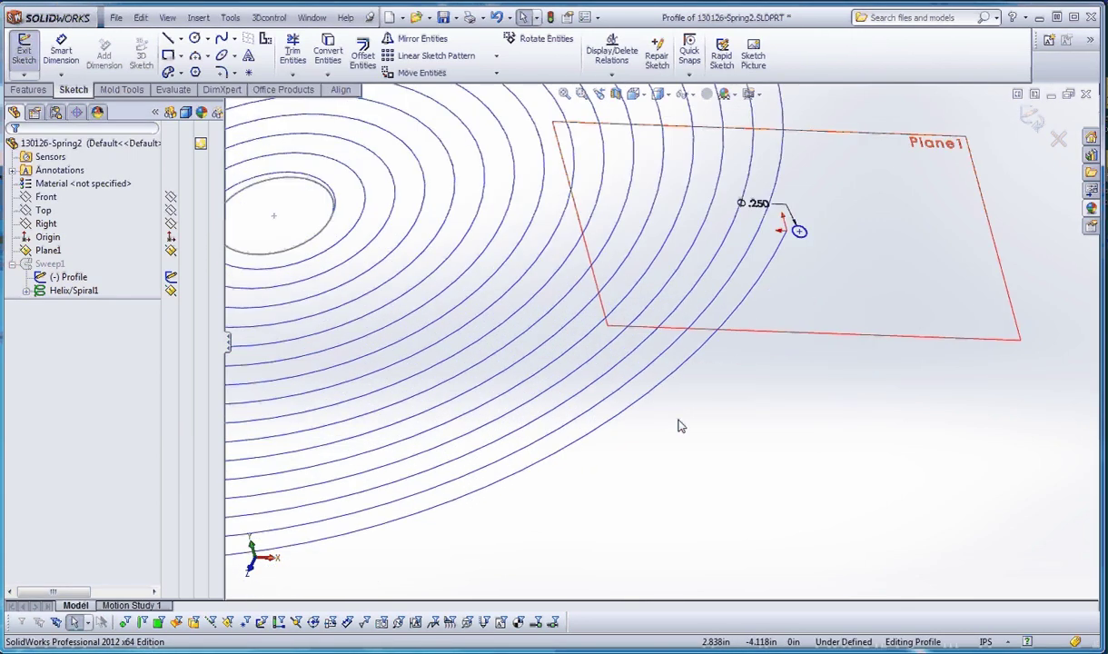
Try to place the profile circle on the spiral's outer end with a Pierce relation between its centre point and Helix/Spiral1.
click(73, 291)
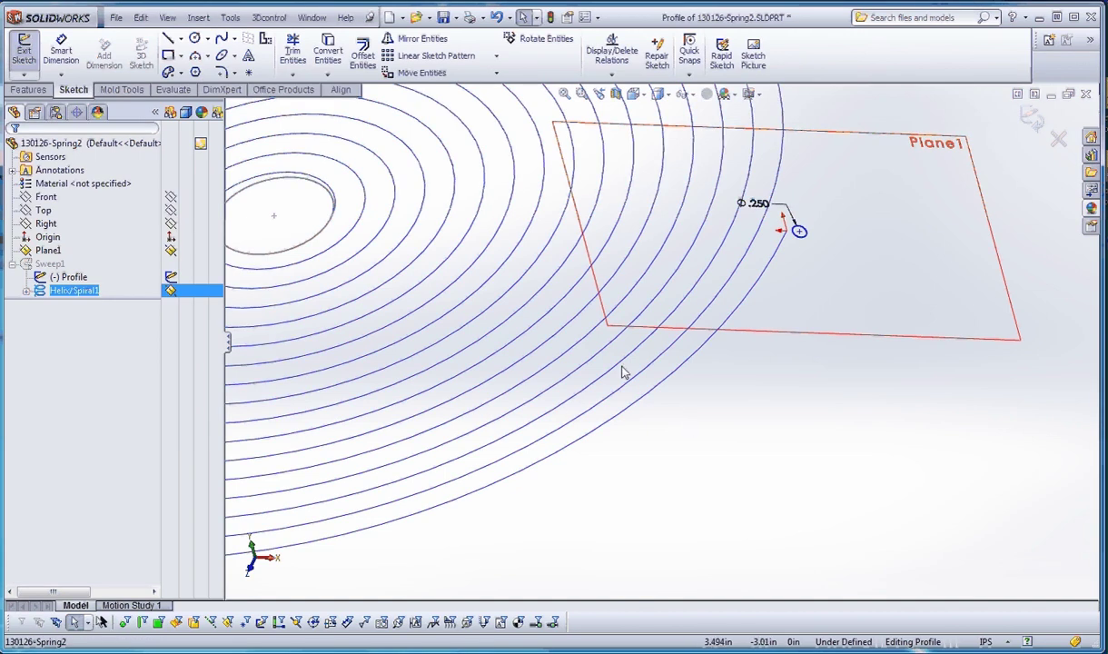
scroll(724, 393, up, 1)
scroll(724, 393, down, 4)
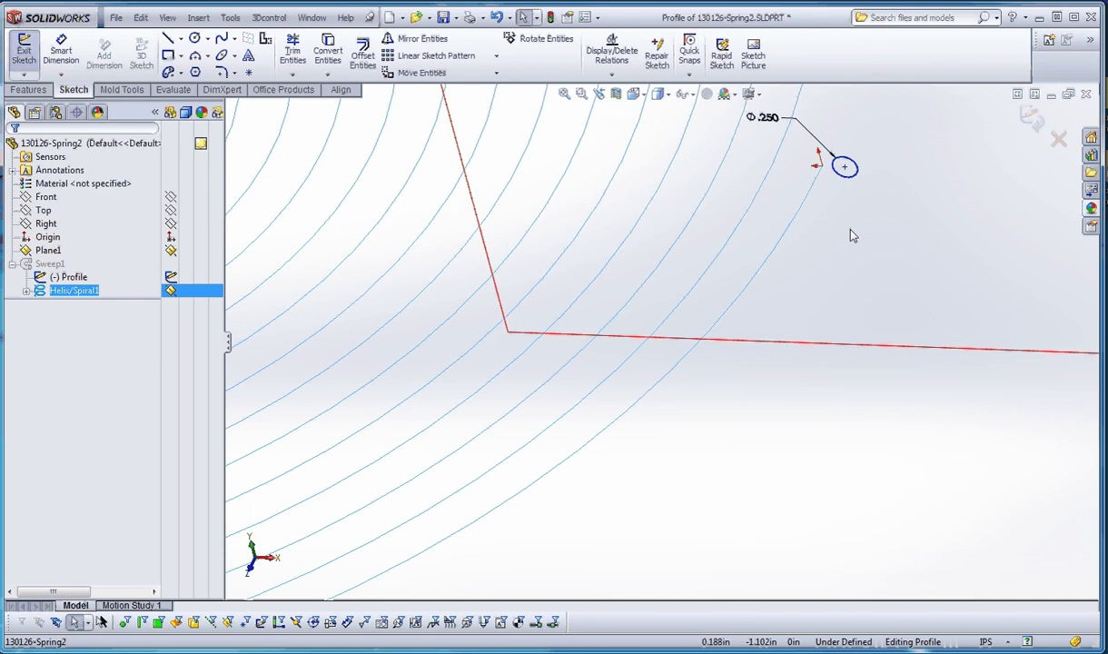
ctrl+click(845, 166)
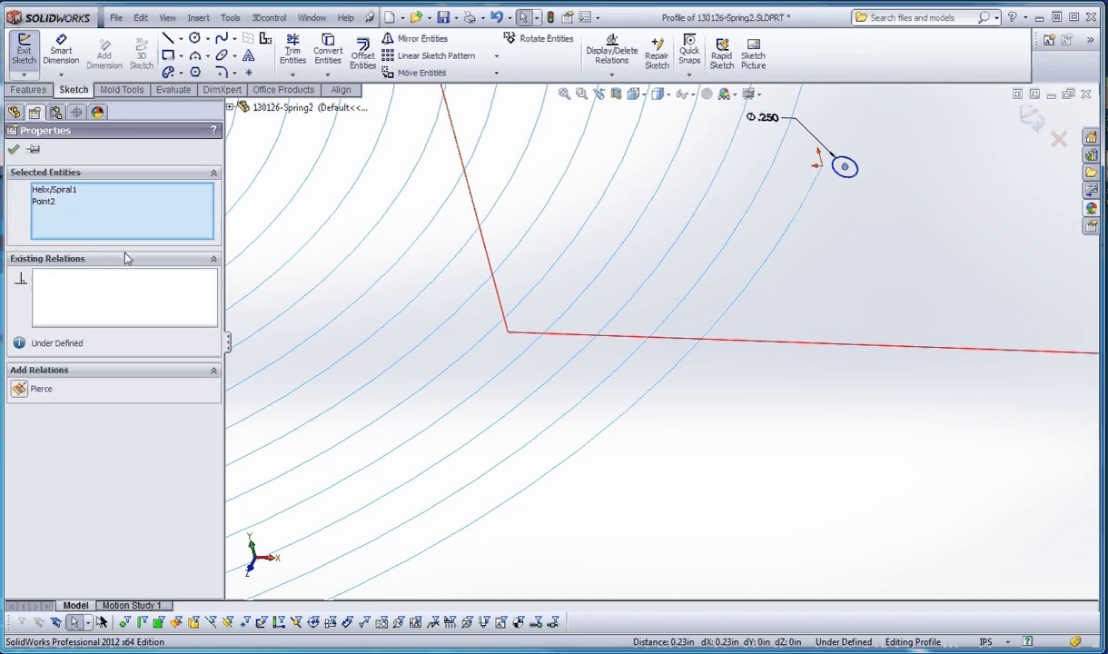
click(32, 388)
mouse_move(667, 444)
middle_down()
mouse_move(687, 455)
mouse_move(683, 347)
middle_up()
scroll(441, 277, down, 5)
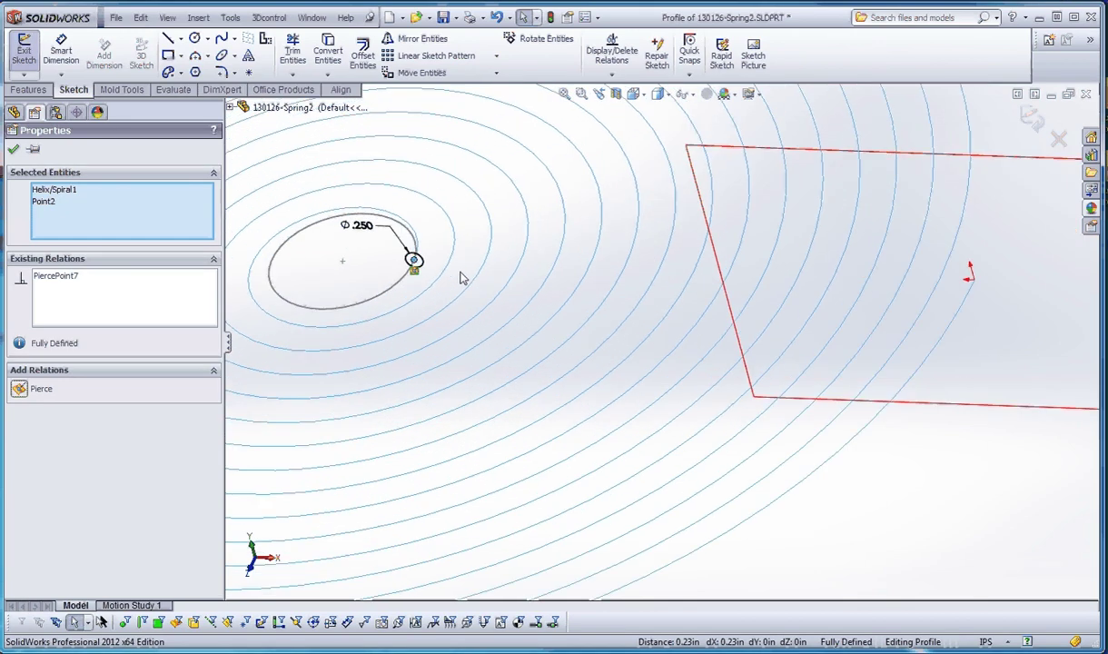
scroll(440, 277, down, 3)
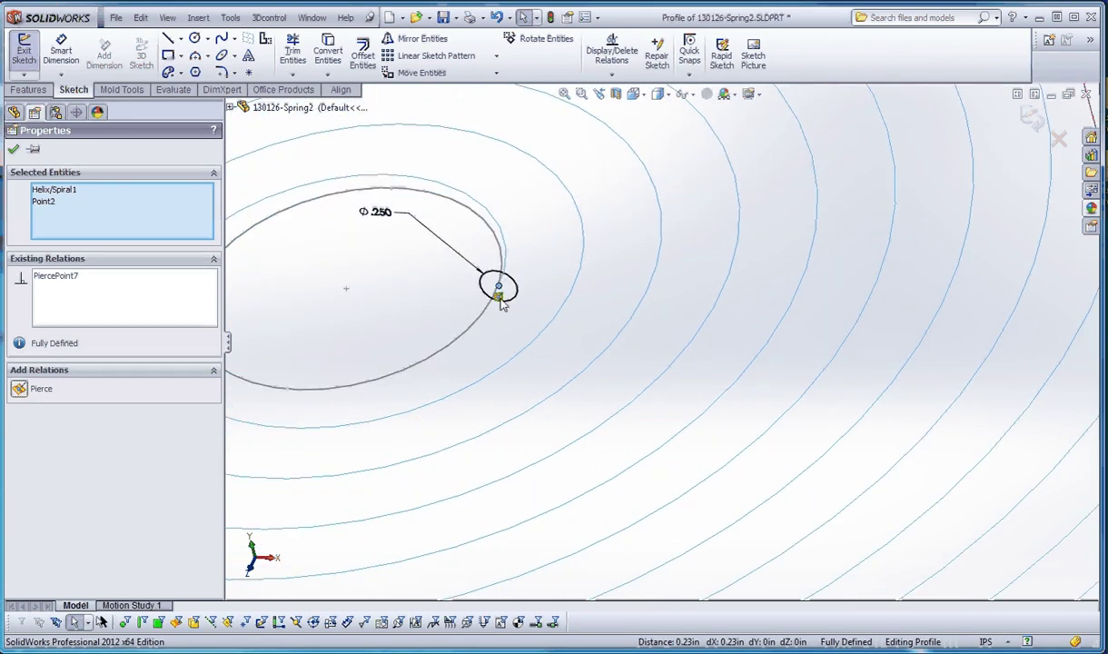
Remove the new pierce relation and move the profile circle back beside the spiral's outer end.
key(Escape)
scroll(503, 301, up, 4)
drag(583, 316, 1051, 364)
scroll(840, 370, up, 4)
scroll(841, 375, down, 3)
mouse_move(752, 332)
mouse_down()
mouse_move(866, 334)
mouse_move(867, 313)
mouse_up()
scroll(861, 315, down, 6)
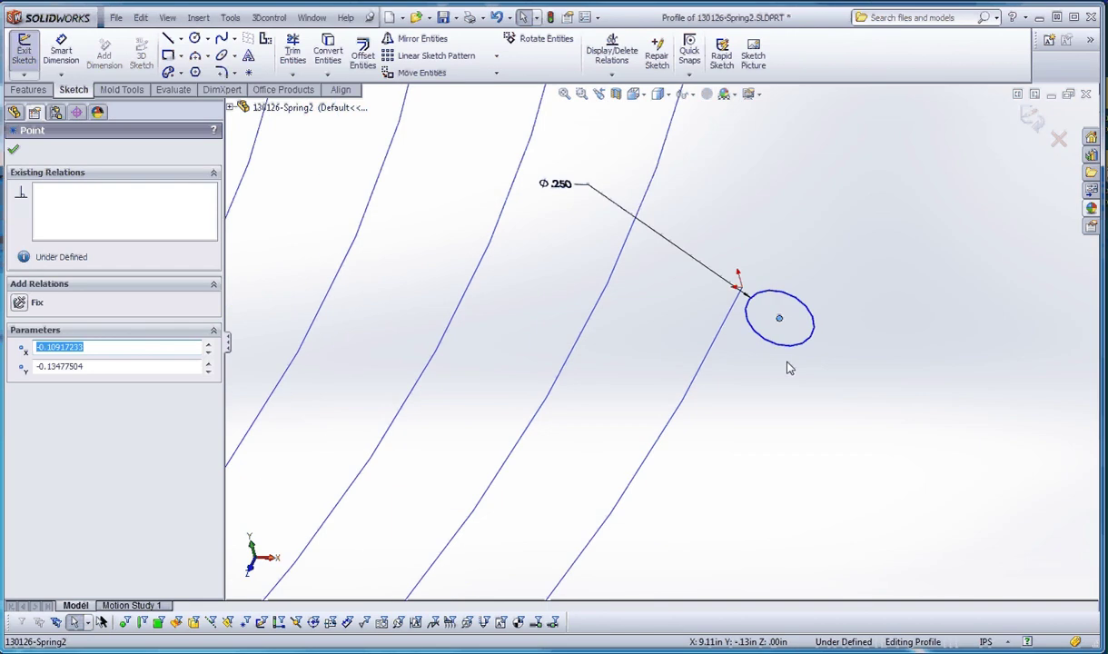
click(789, 366)
scroll(741, 356, up, 3)
click(64, 291)
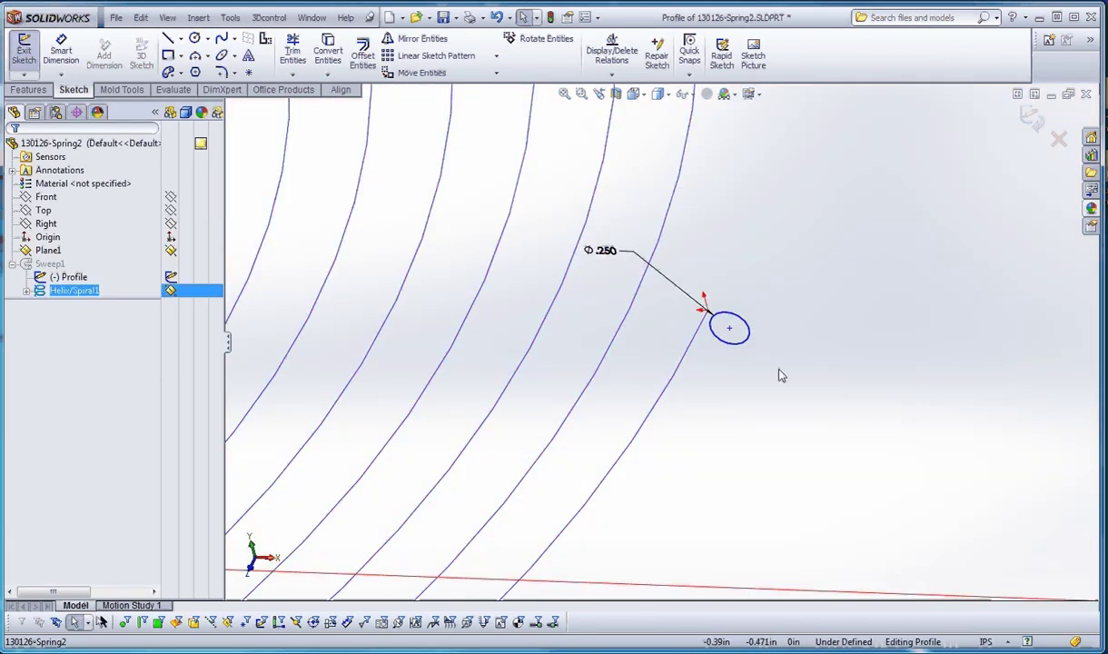
ctrl+click(730, 329)
scroll(732, 336, up, 4)
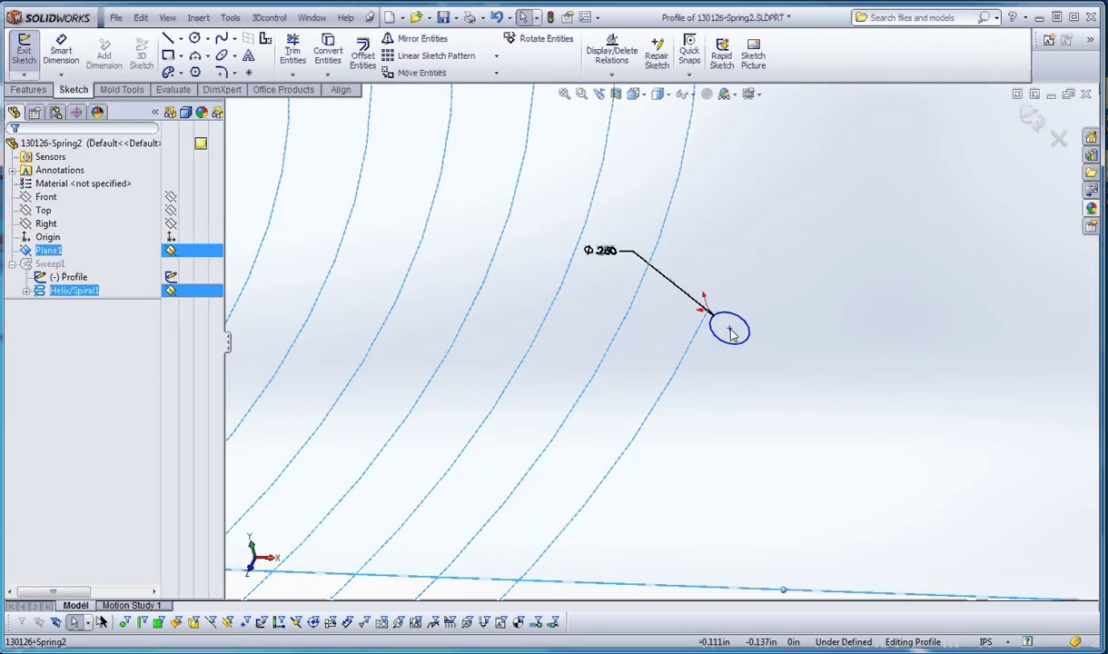
click(718, 471)
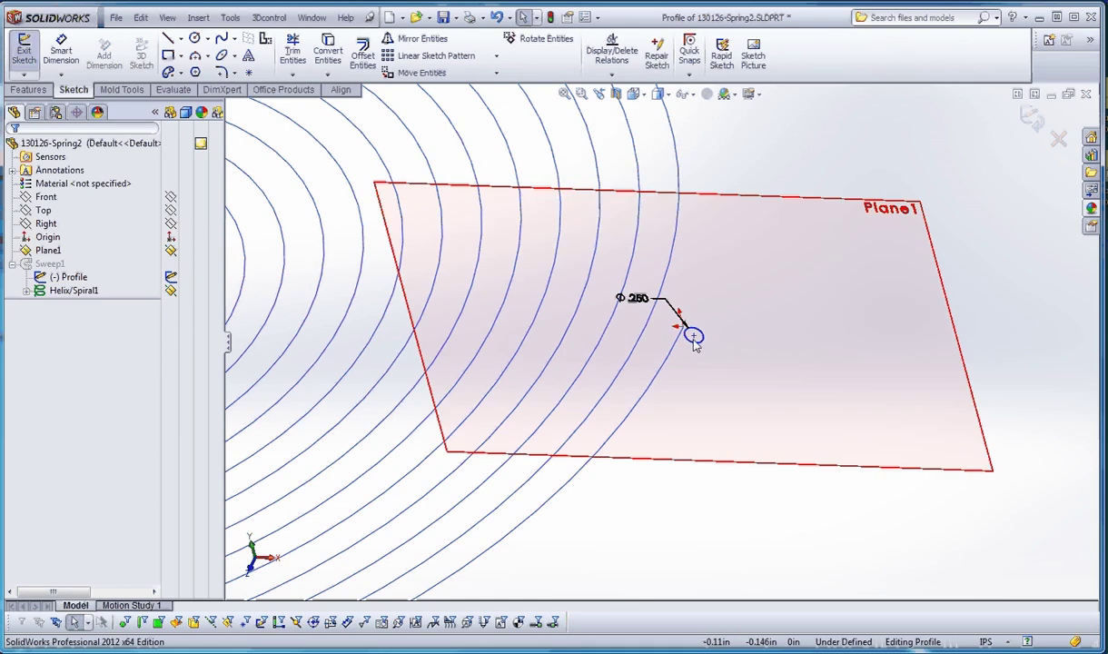
click(694, 336)
click(558, 536)
Try again to pierce the profile circle's centre with Helix/Spiral1 from just below its outer end, and undo the relation.
click(73, 290)
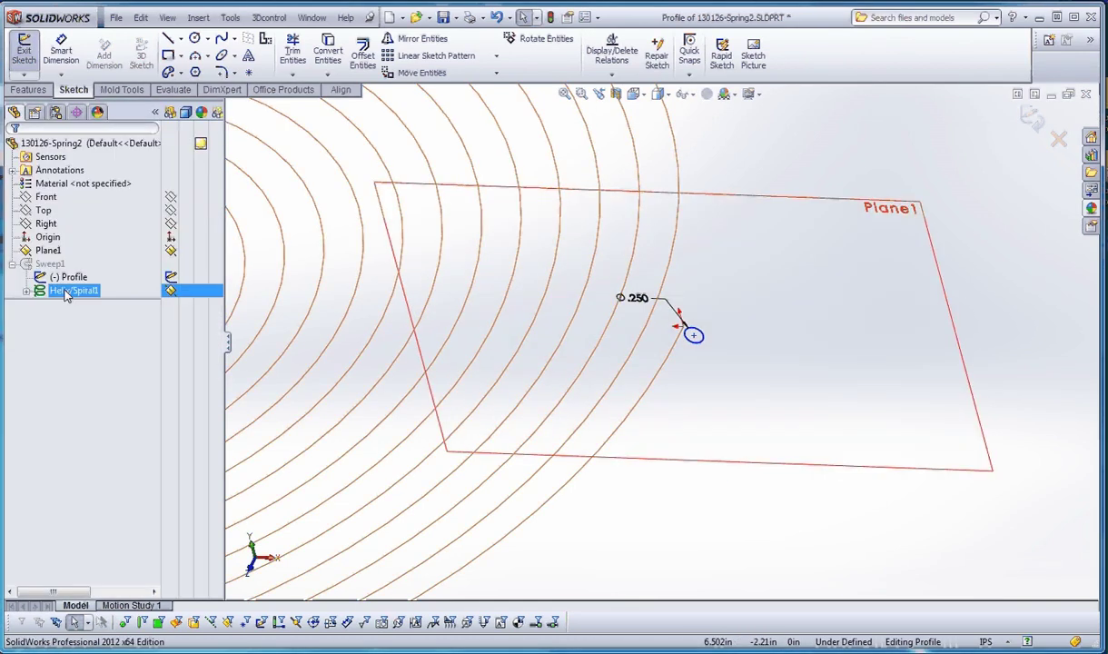
ctrl+click(693, 336)
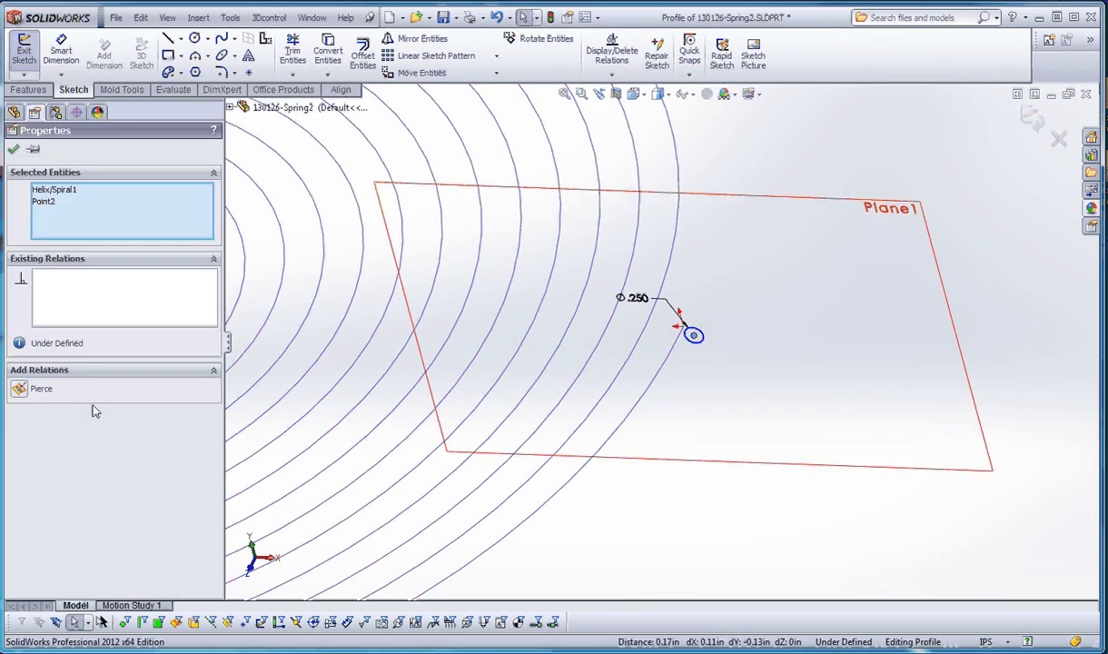
click(39, 396)
click(641, 509)
scroll(650, 511, up, 4)
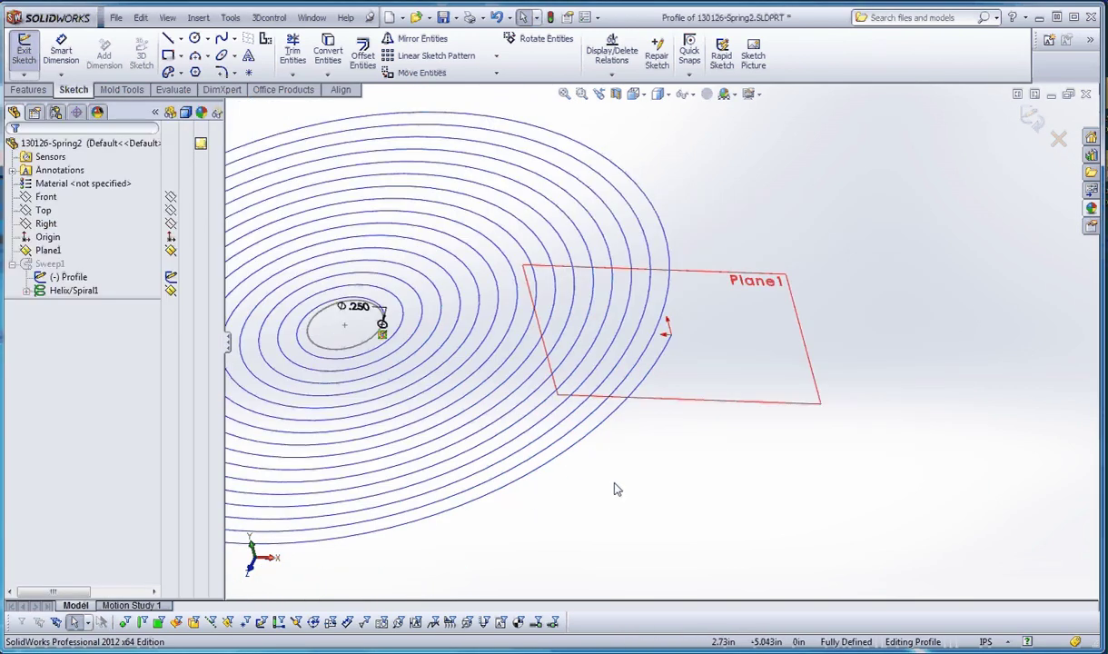
key(ctrl+z)
click(690, 465)
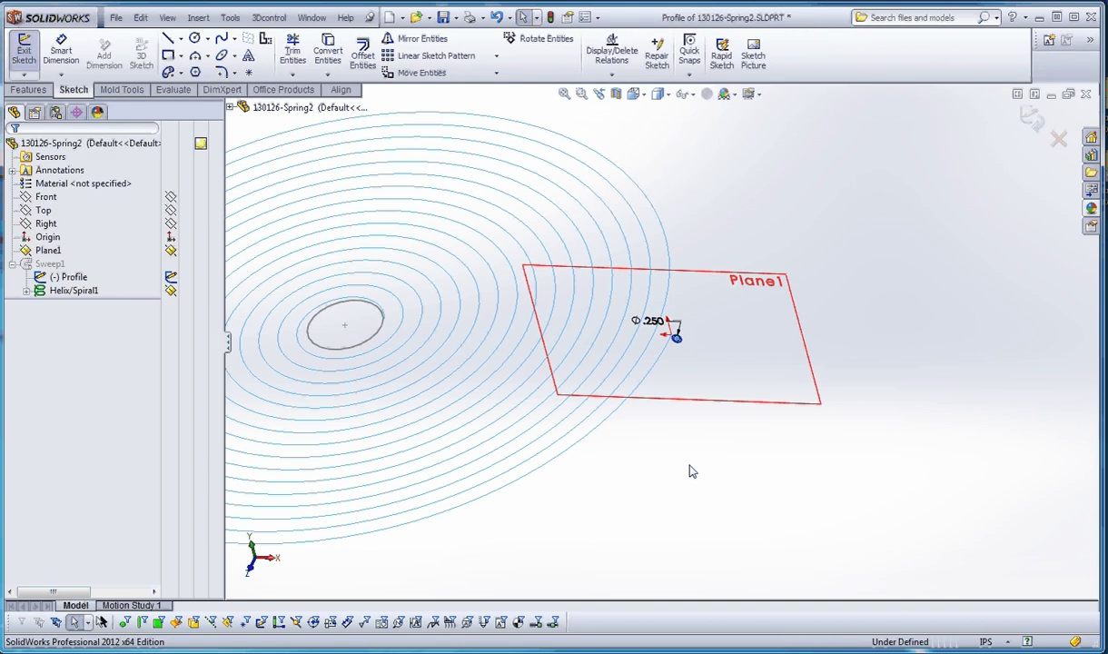
Add a Pierce relation between the circle's centre and Helix/Spiral1 at the spiral's outer end, and rebuild the model.
middle_drag(690, 470, 445, 450)
scroll(371, 418, down, 6)
scroll(485, 366, down, 4)
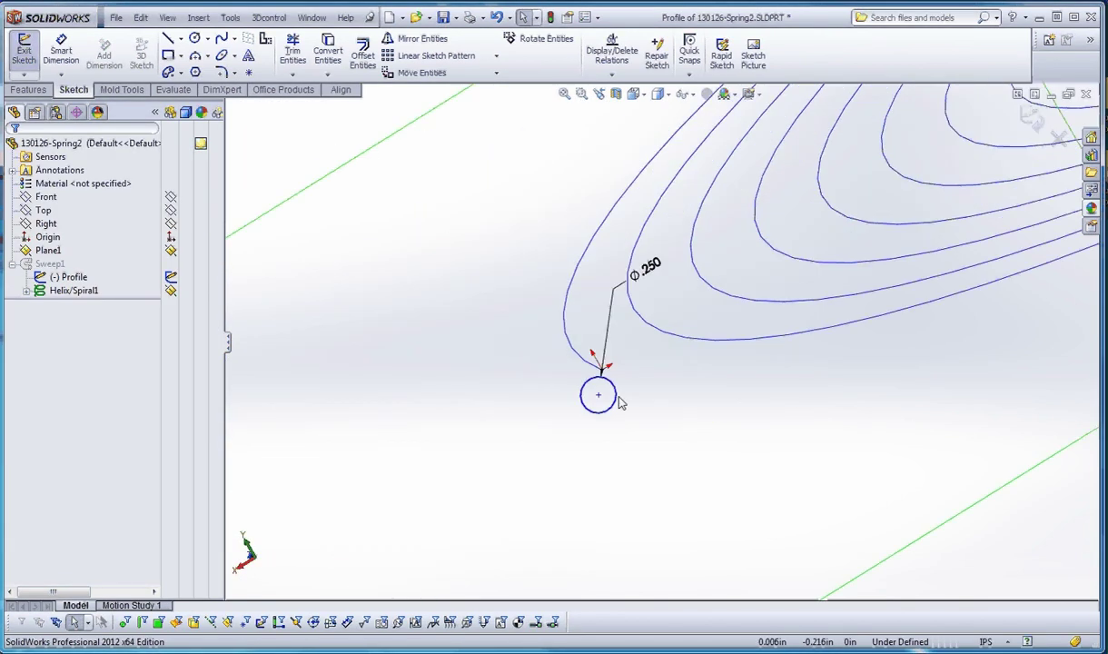
click(73, 289)
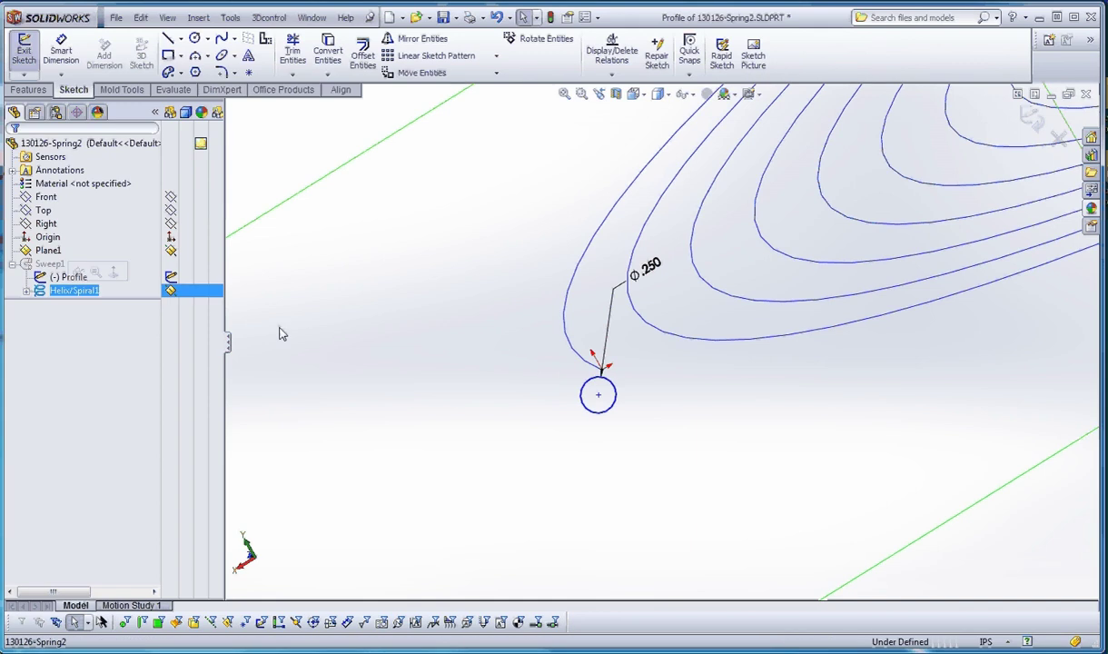
ctrl+click(599, 397)
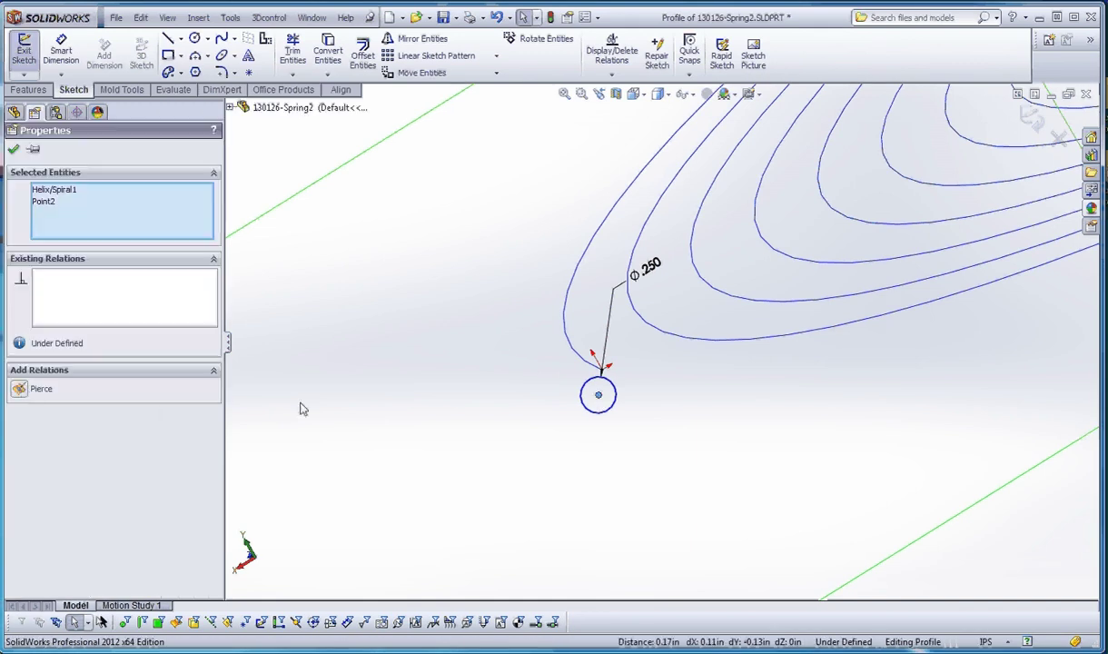
click(19, 389)
scroll(403, 442, up, 2)
scroll(692, 456, up, 4)
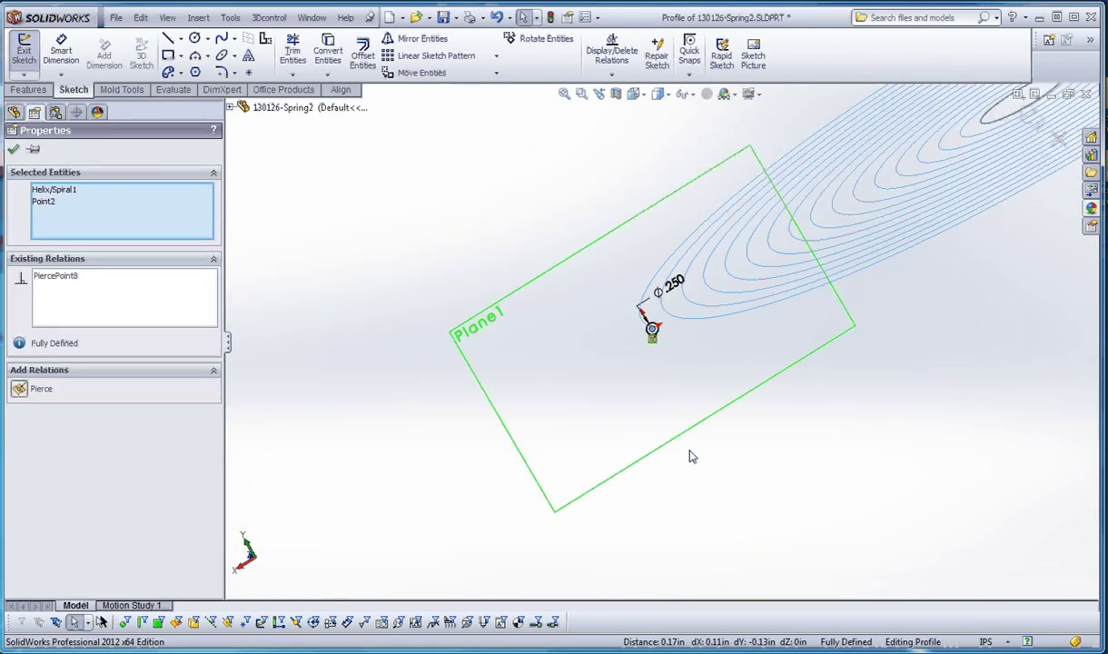
click(693, 456)
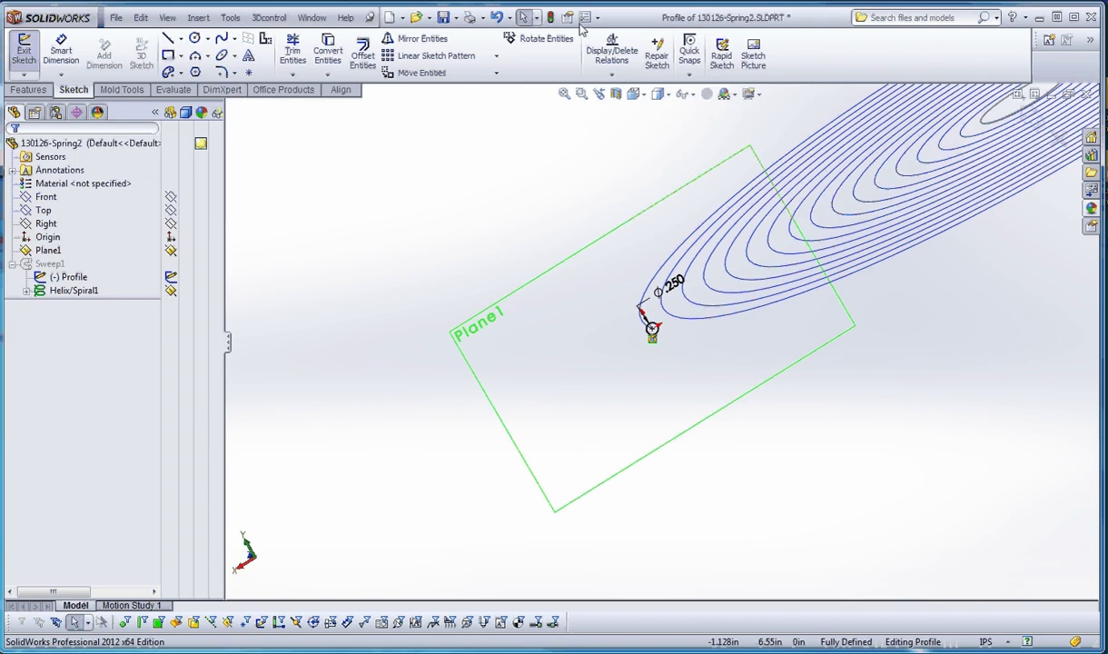
click(550, 18)
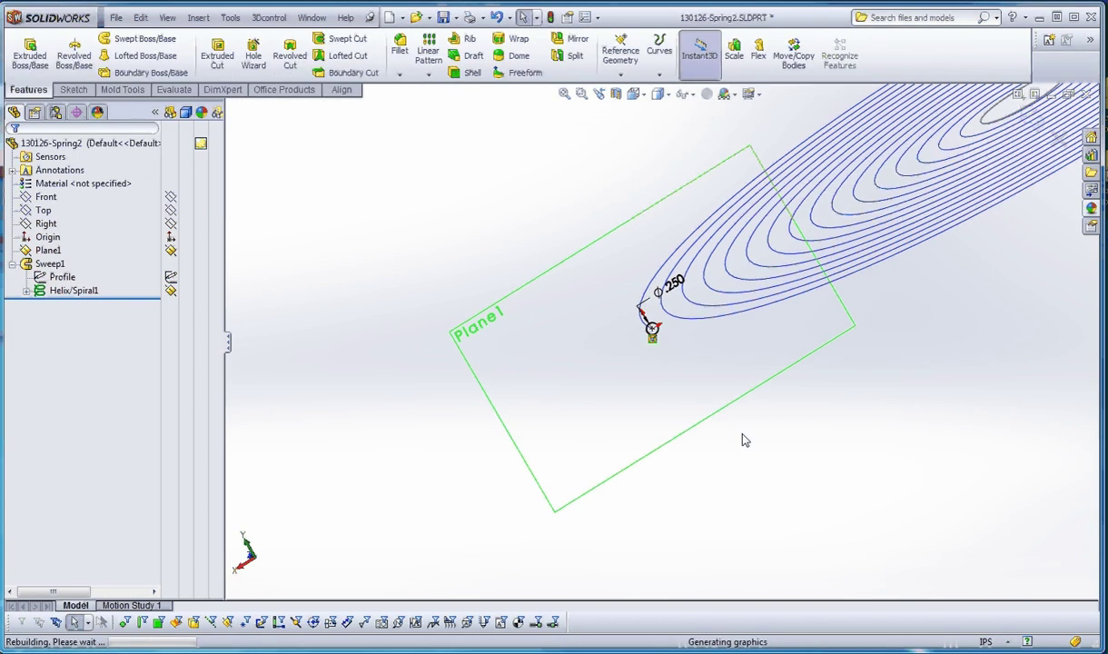
Examine the rebuilt spiral sweep from its outer end to the innermost coil.
middle_drag(746, 441, 766, 469)
scroll(766, 470, up, 4)
middle_drag(708, 288, 714, 333)
scroll(712, 332, up, 5)
scroll(691, 280, down, 7)
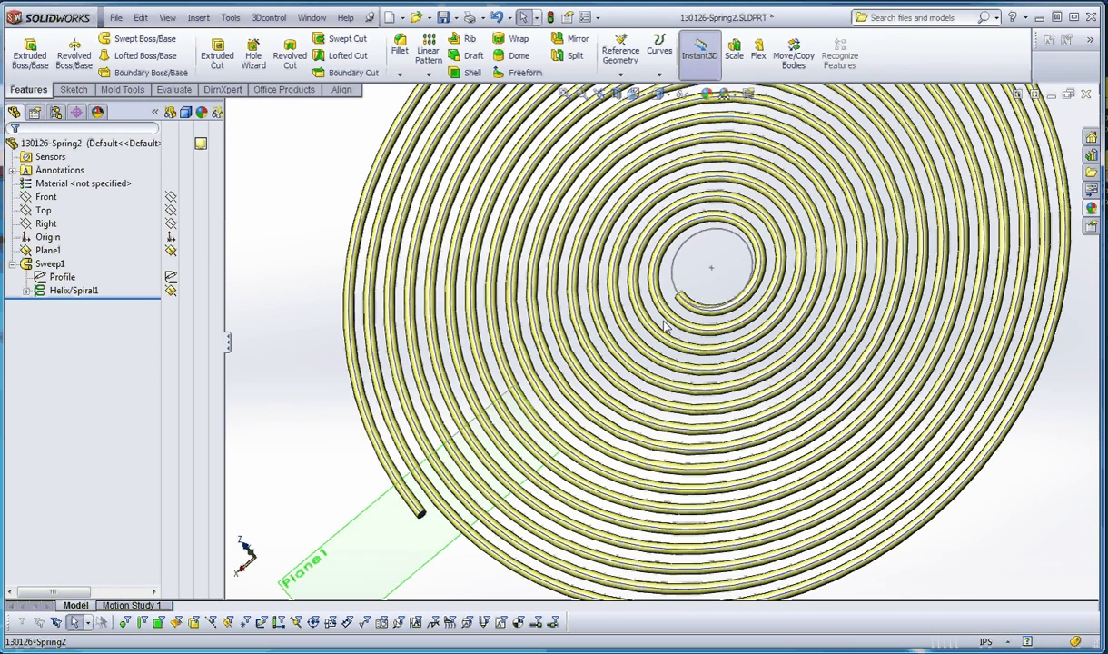
scroll(681, 433, up, 5)
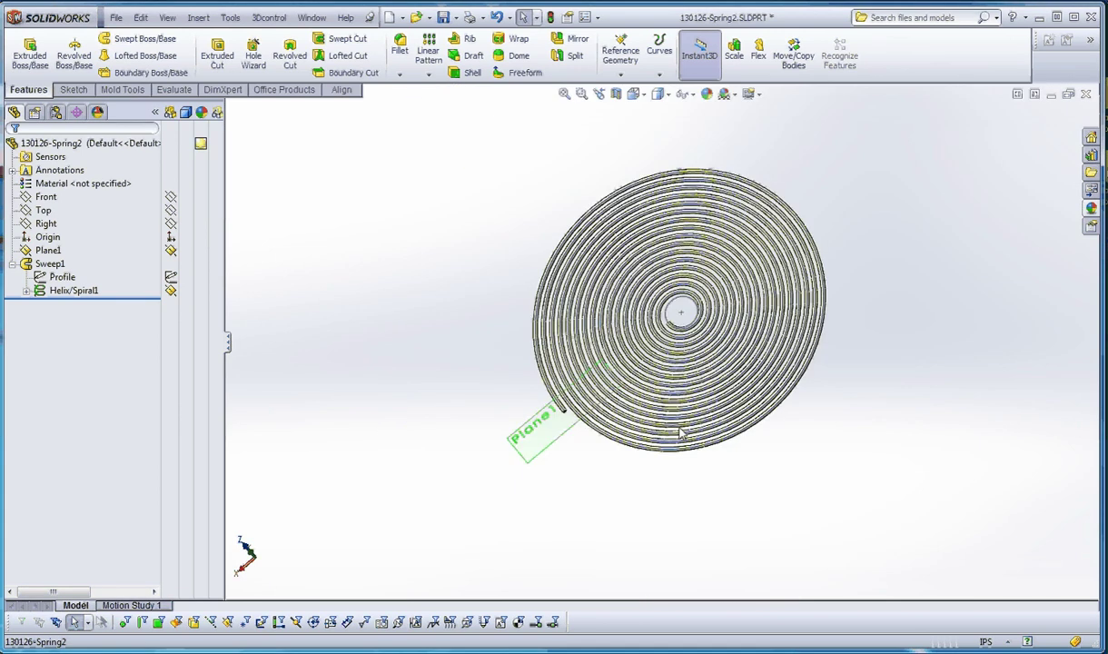
middle_drag(681, 433, 698, 344)
scroll(688, 319, down, 4)
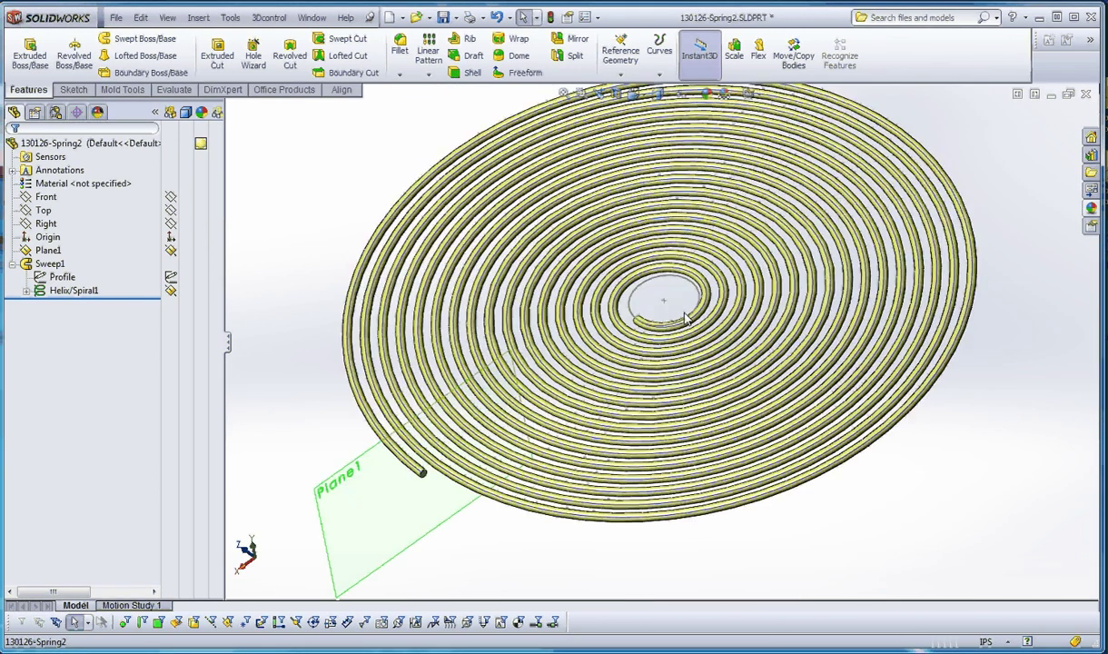
scroll(685, 318, up, 2)
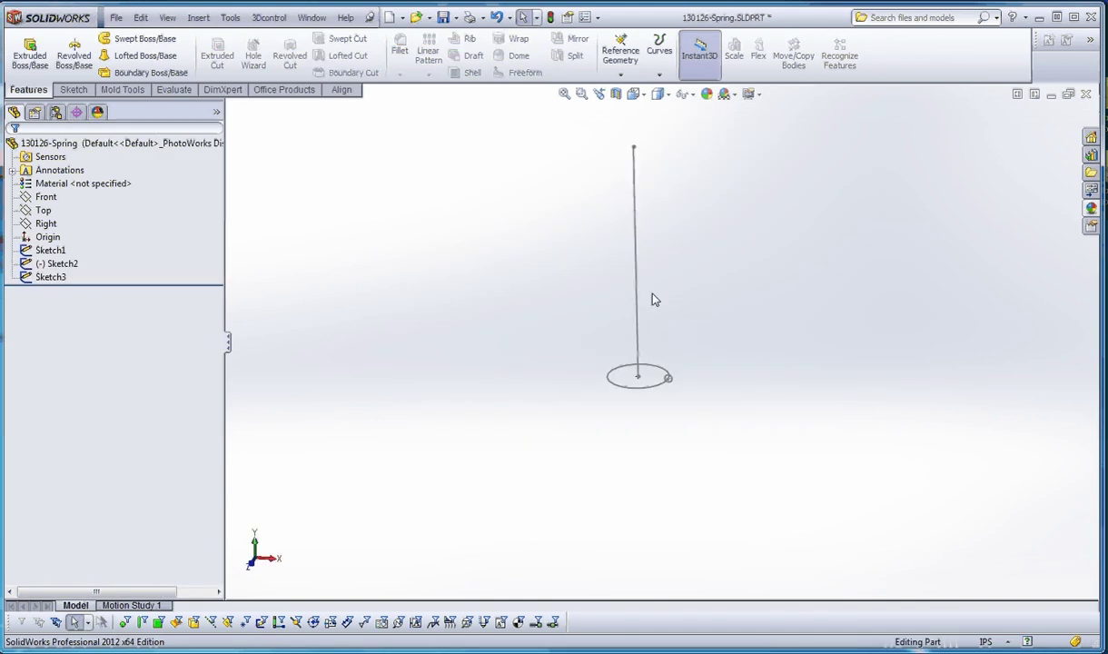
Review the three sketches in turn: the base circle (Sketch1), the vertical line (Sketch2) and the small profile circle (Sketch3).
scroll(661, 275, up, 1)
scroll(657, 257, down, 2)
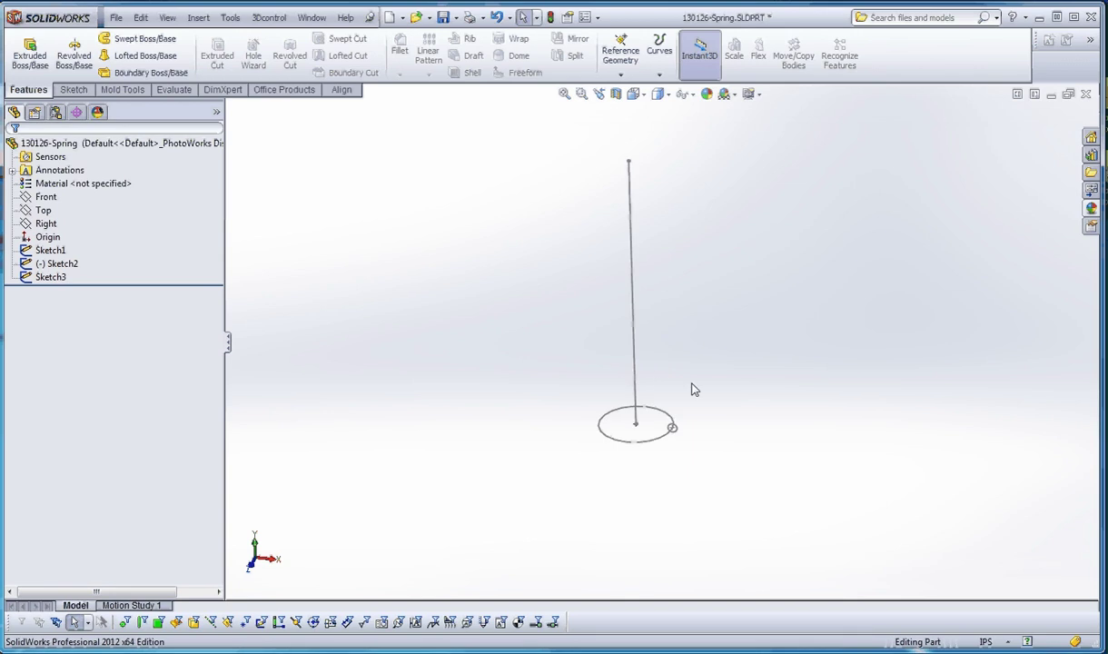
click(53, 253)
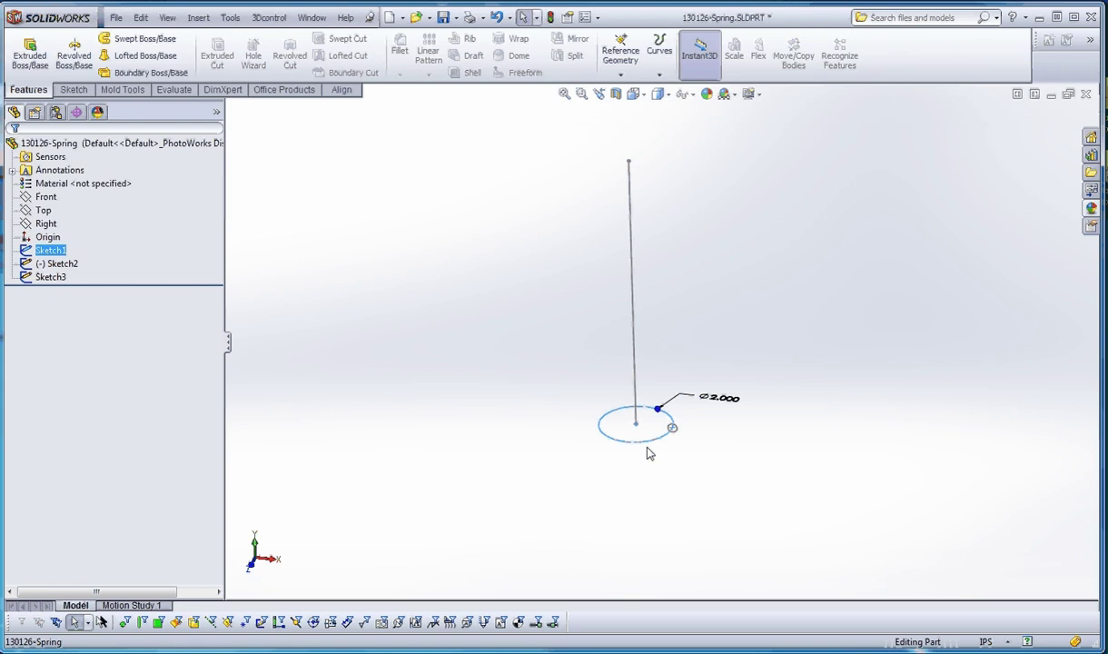
click(56, 264)
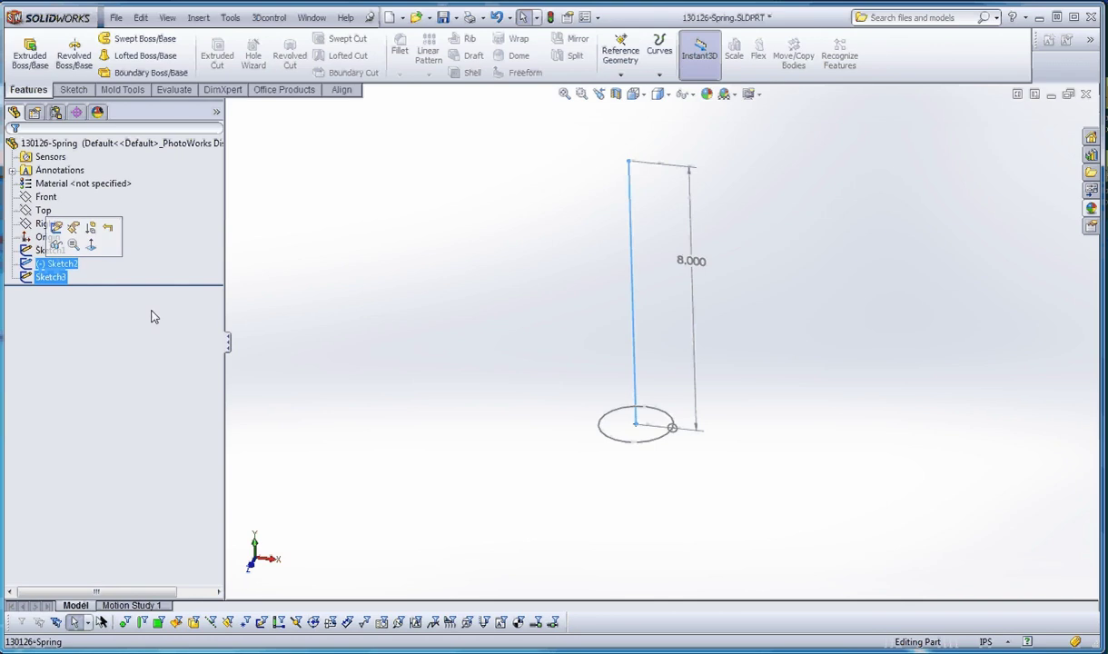
click(52, 277)
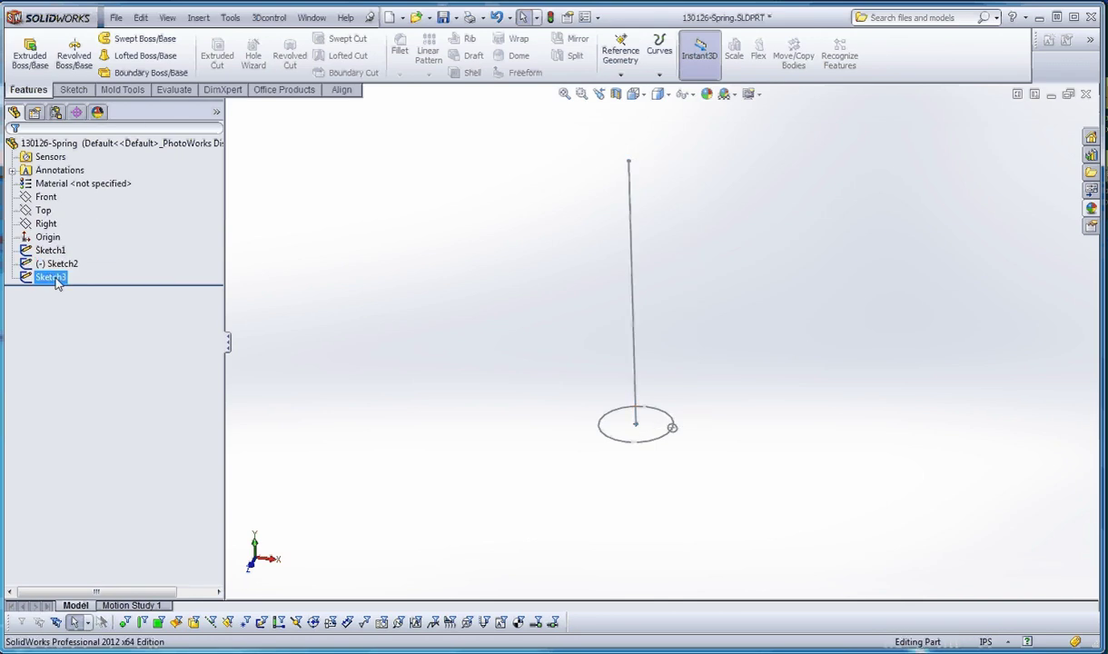
scroll(679, 434, down, 2)
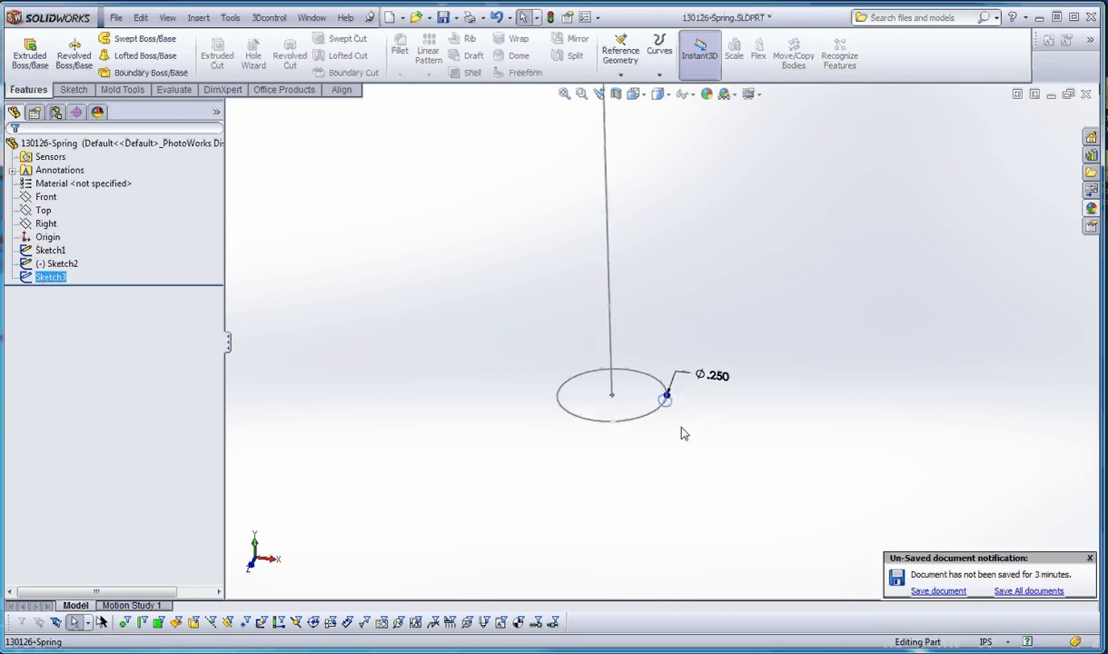
scroll(659, 354, up, 3)
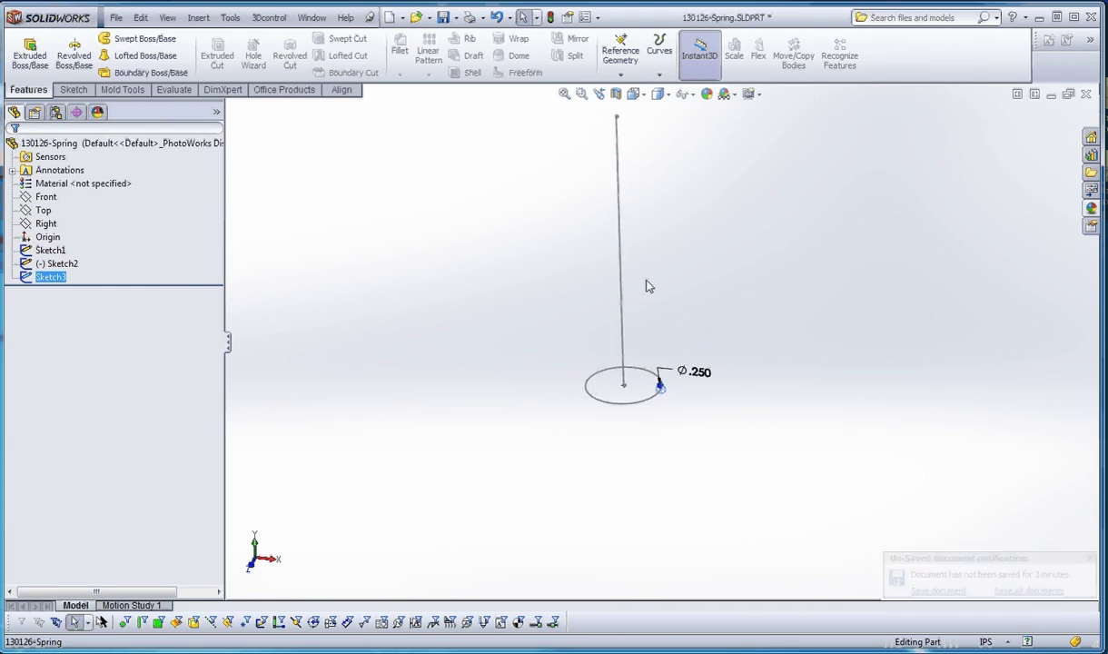
click(651, 330)
Edit Sketch2, switch the vertical line's length dimension to driving and back to driven, and rebuild out of the sketch.
click(57, 263)
right_click(56, 263)
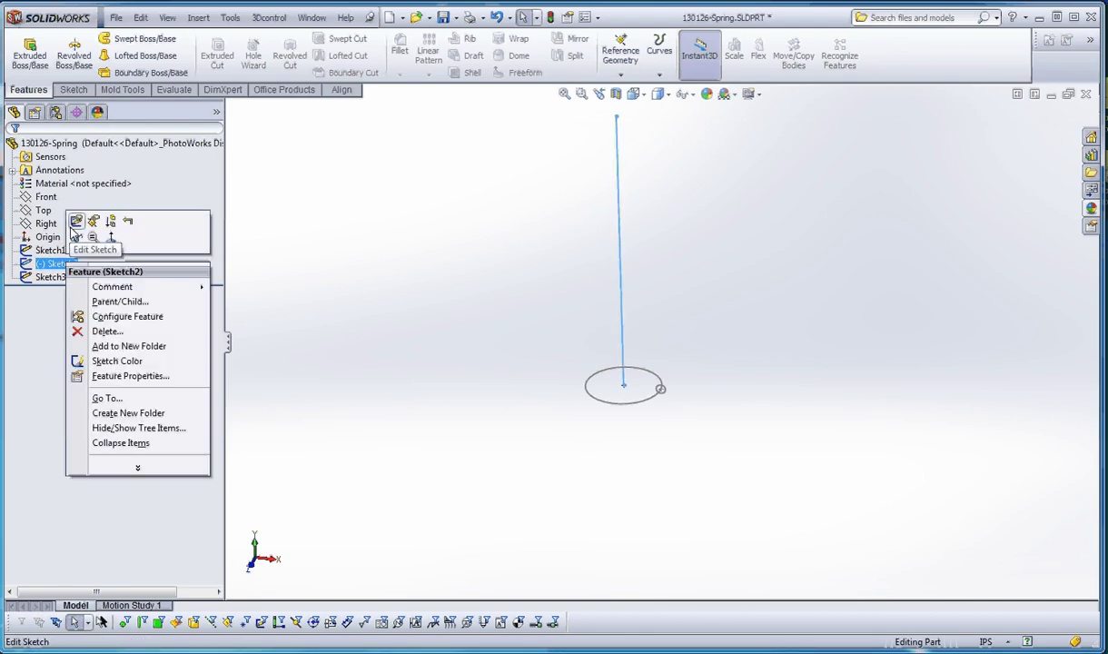
click(83, 229)
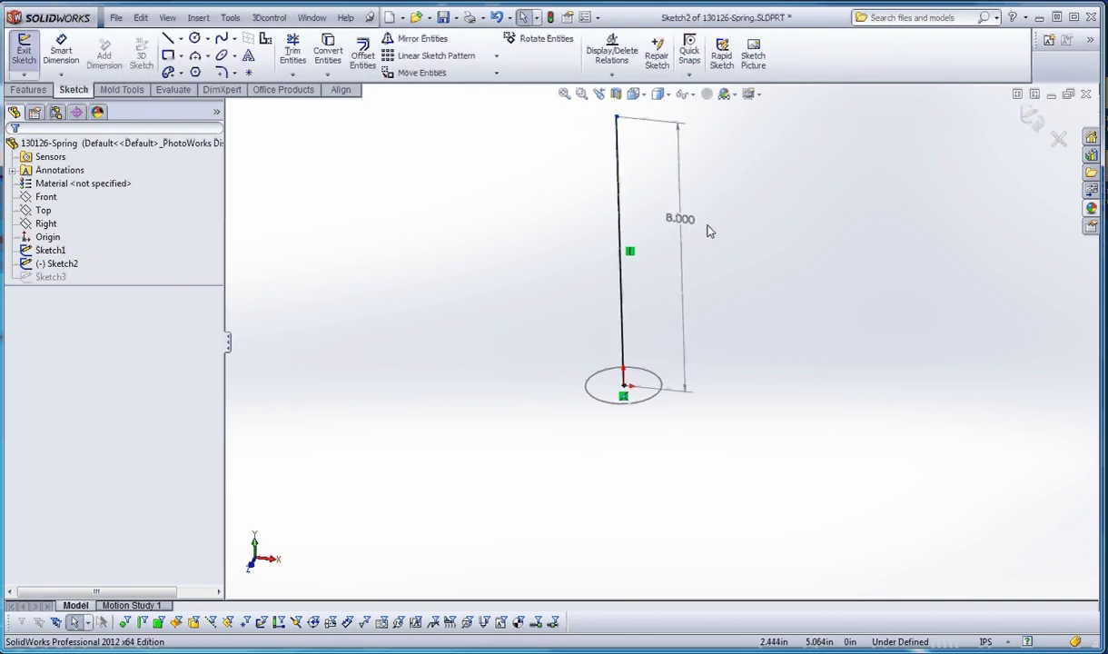
right_click(681, 223)
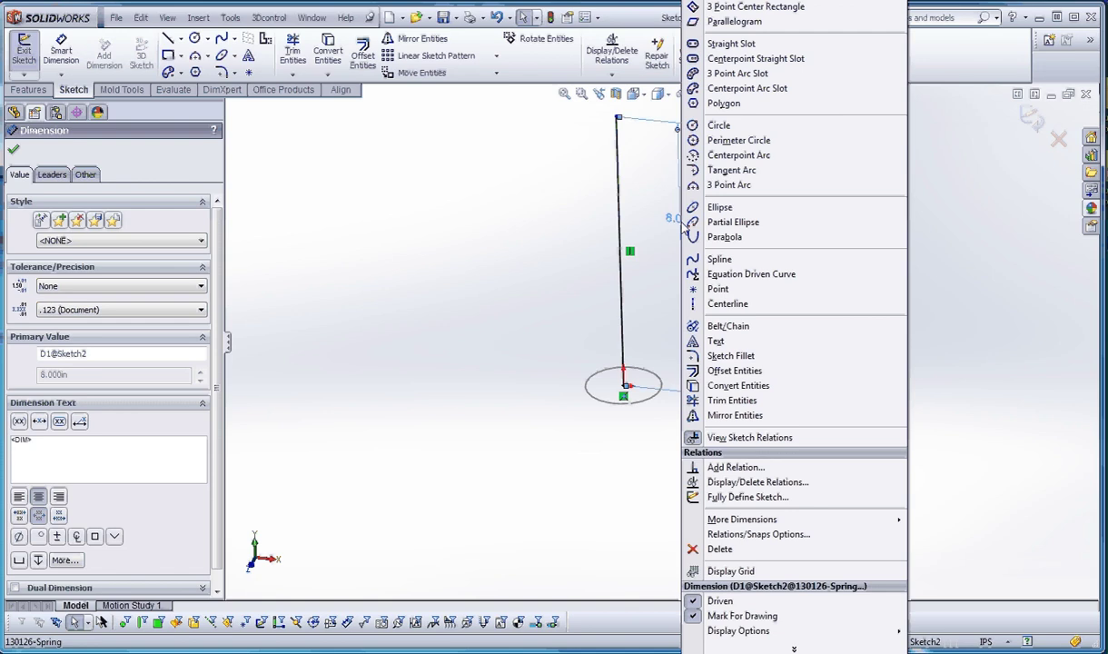
click(726, 611)
click(735, 512)
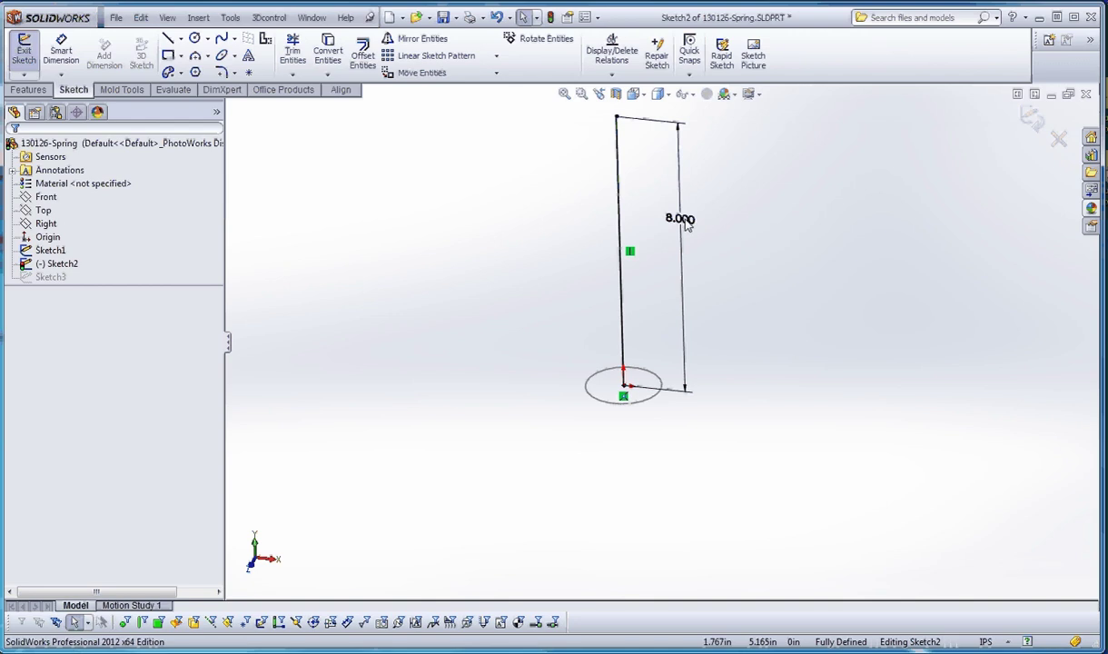
click(731, 616)
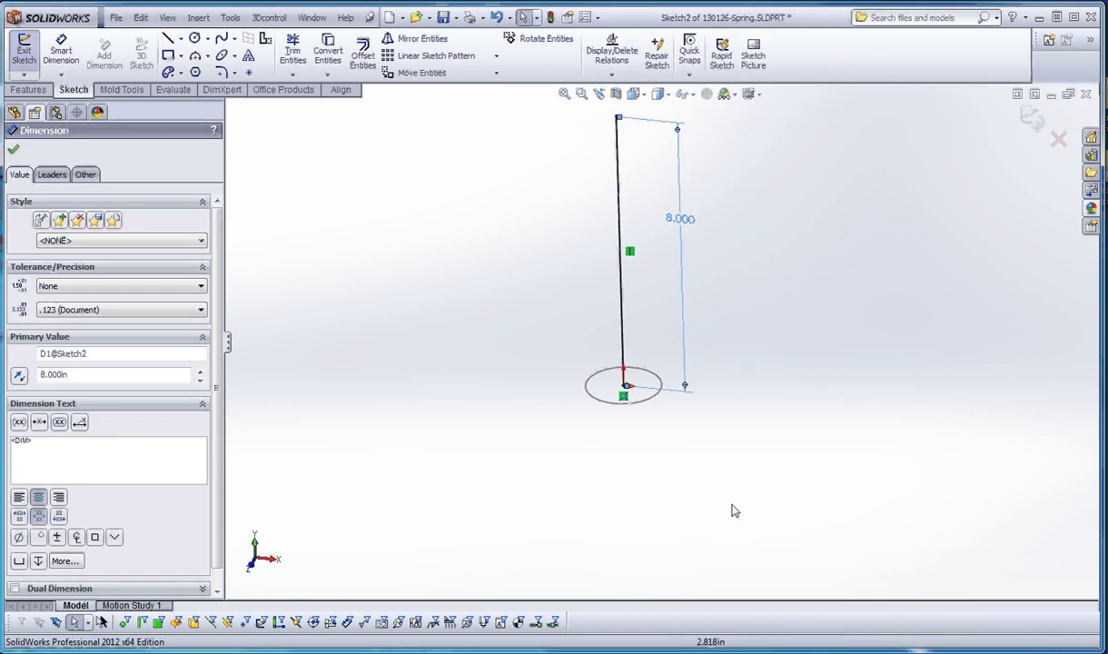
click(550, 18)
Stretch the vertical line in Sketch2 to about 14.48 in by moving its upper endpoint upwards, and check its length dimension.
scroll(730, 260, up, 5)
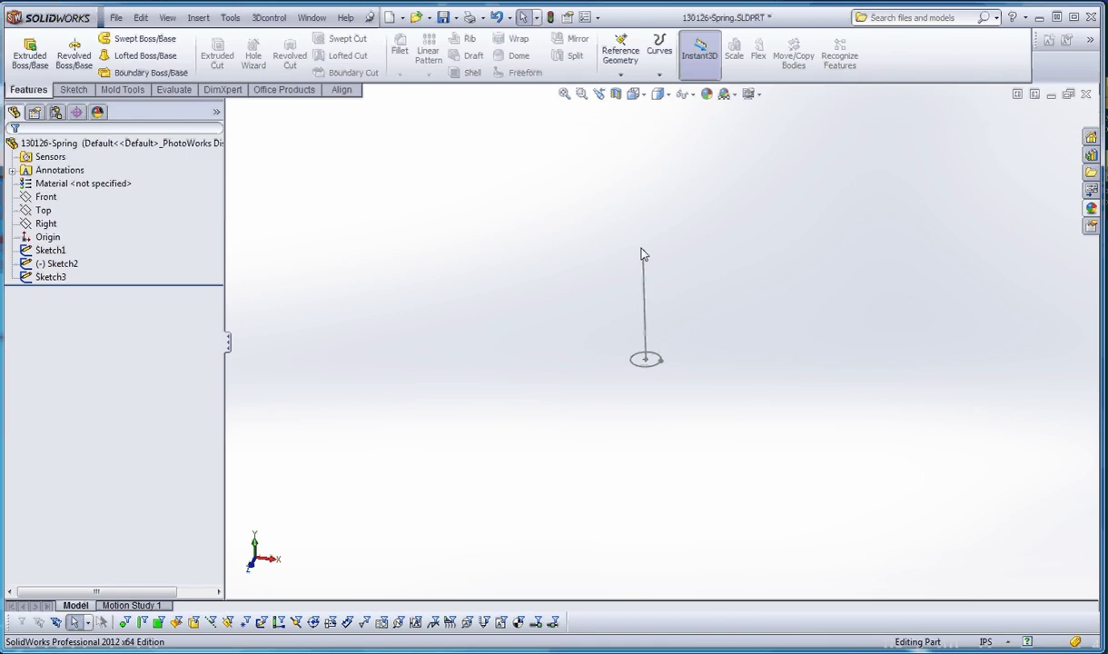
drag(643, 253, 641, 164)
click(681, 236)
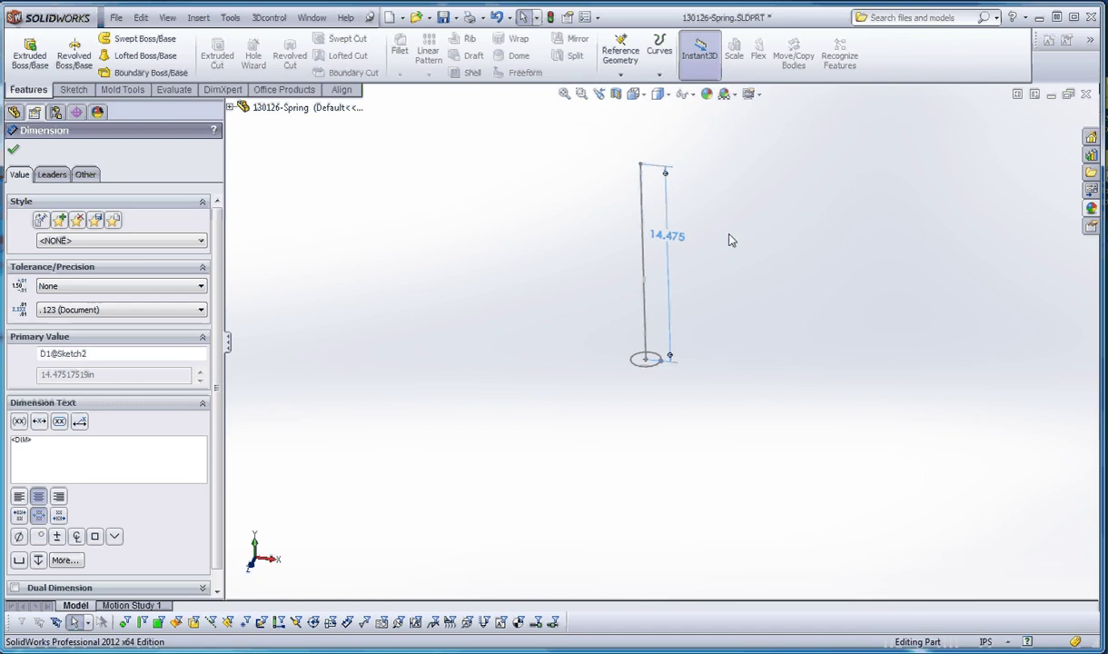
click(729, 238)
Shorten the vertical line in Sketch2 to about 8.19 in by moving its upper endpoint down.
click(641, 164)
mouse_move(641, 165)
mouse_down()
mouse_move(641, 260)
mouse_move(642, 249)
mouse_up()
click(643, 261)
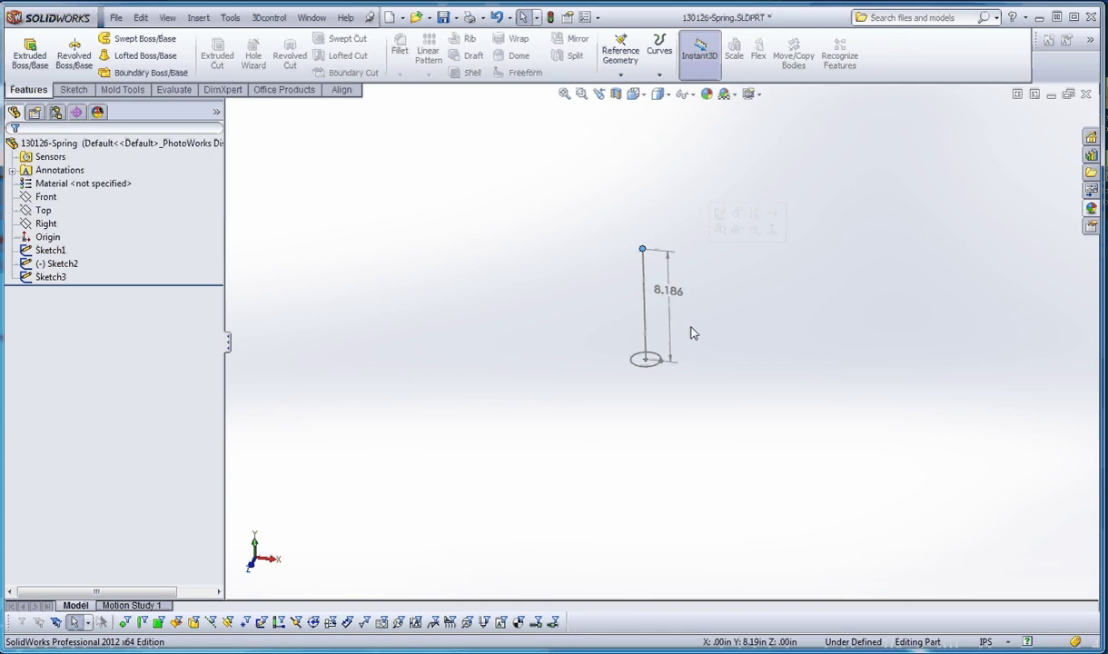
Start a Swept Boss/Base with the small circle (Sketch3) as profile and the vertical line (Sketch2) as path.
scroll(677, 315, up, 6)
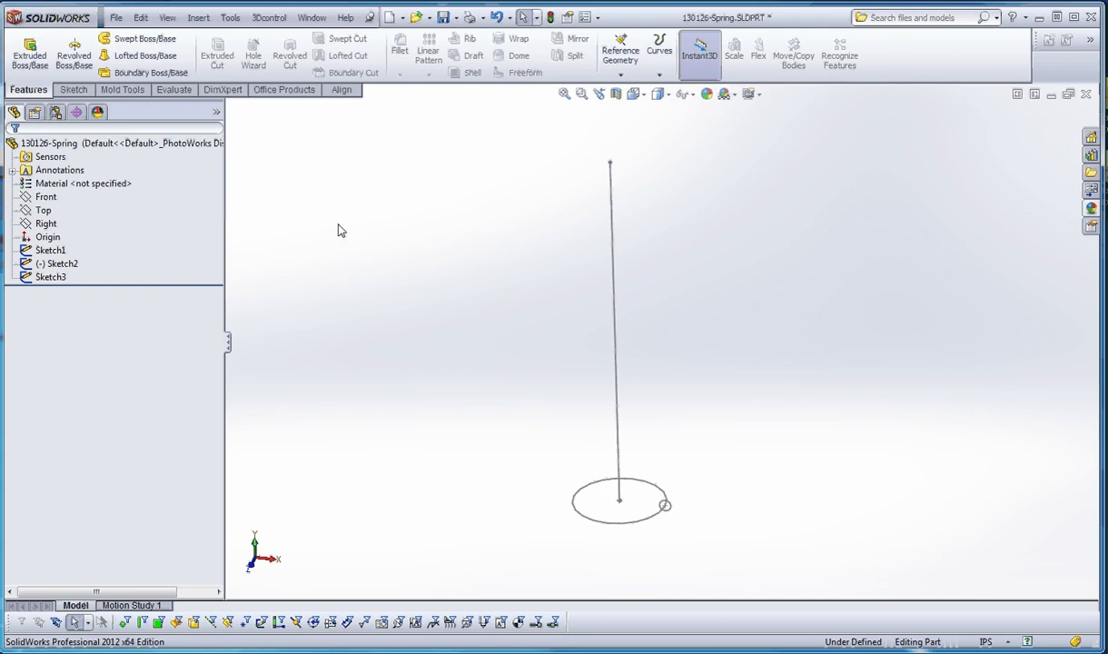
click(133, 40)
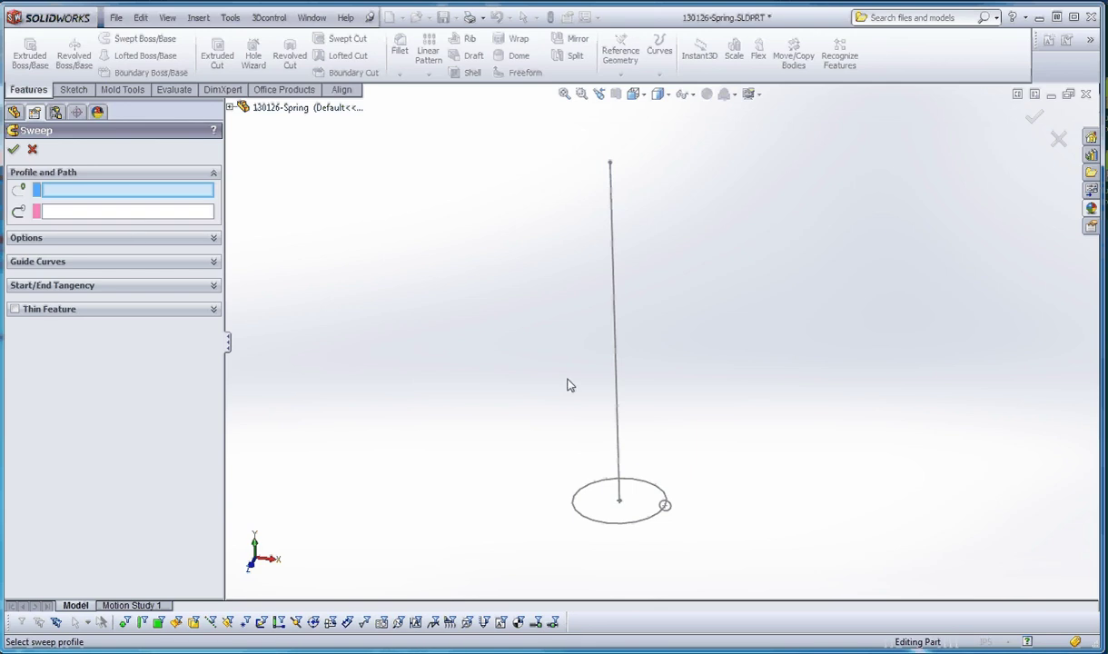
click(665, 505)
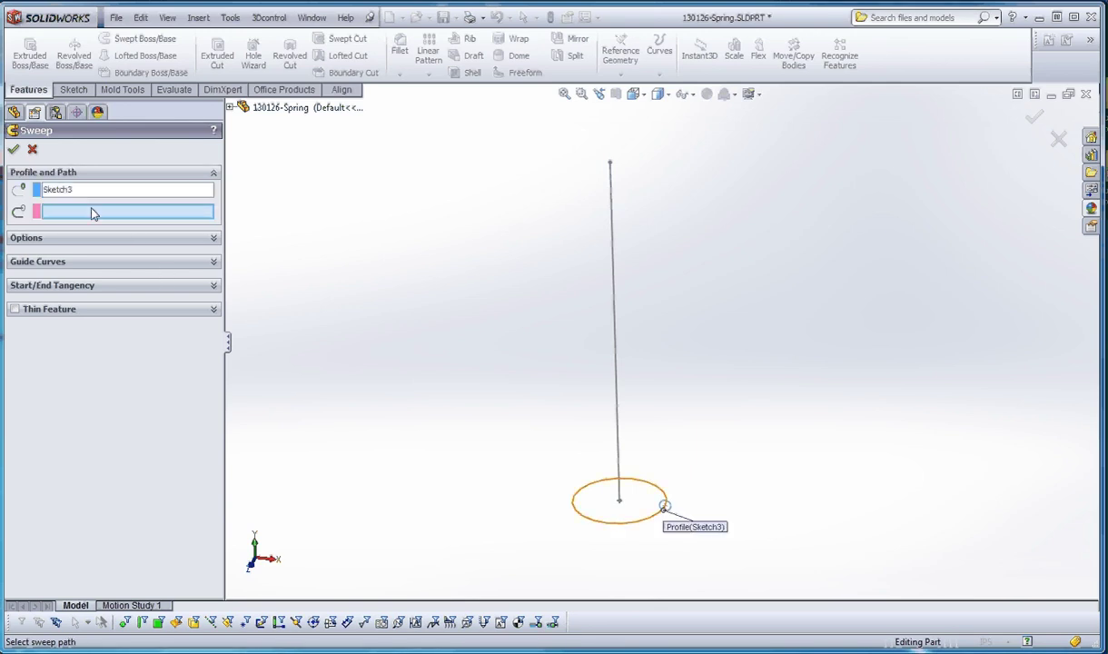
click(617, 420)
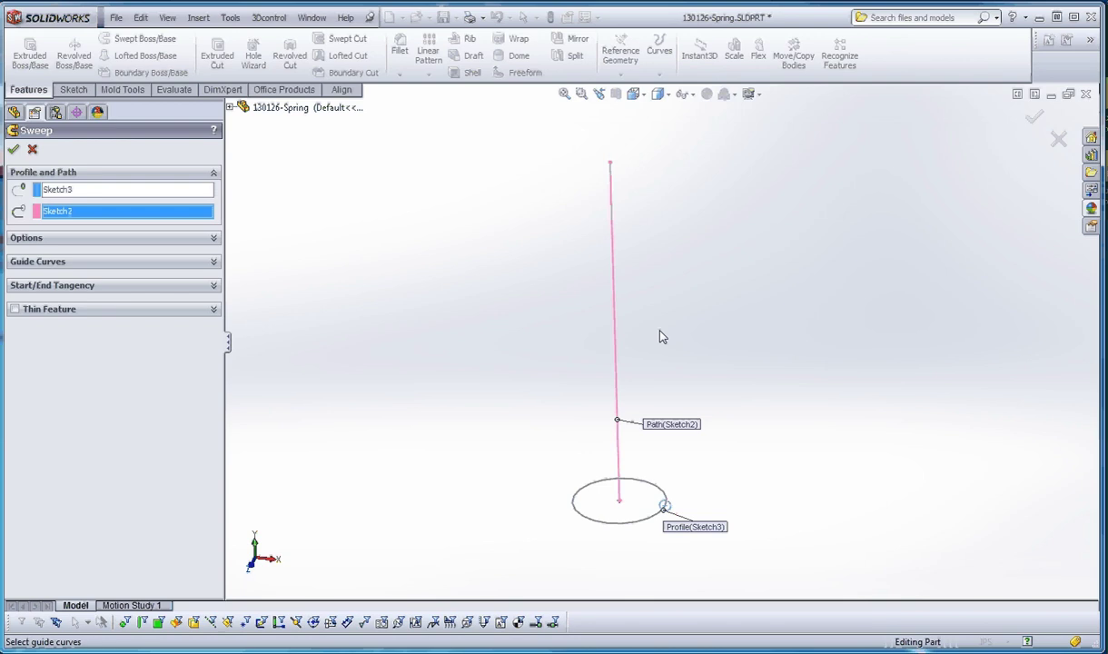
Set the sweep's orientation to Twist Along Path, defined by Turns, with 8 turns, and inspect the coil preview.
click(215, 238)
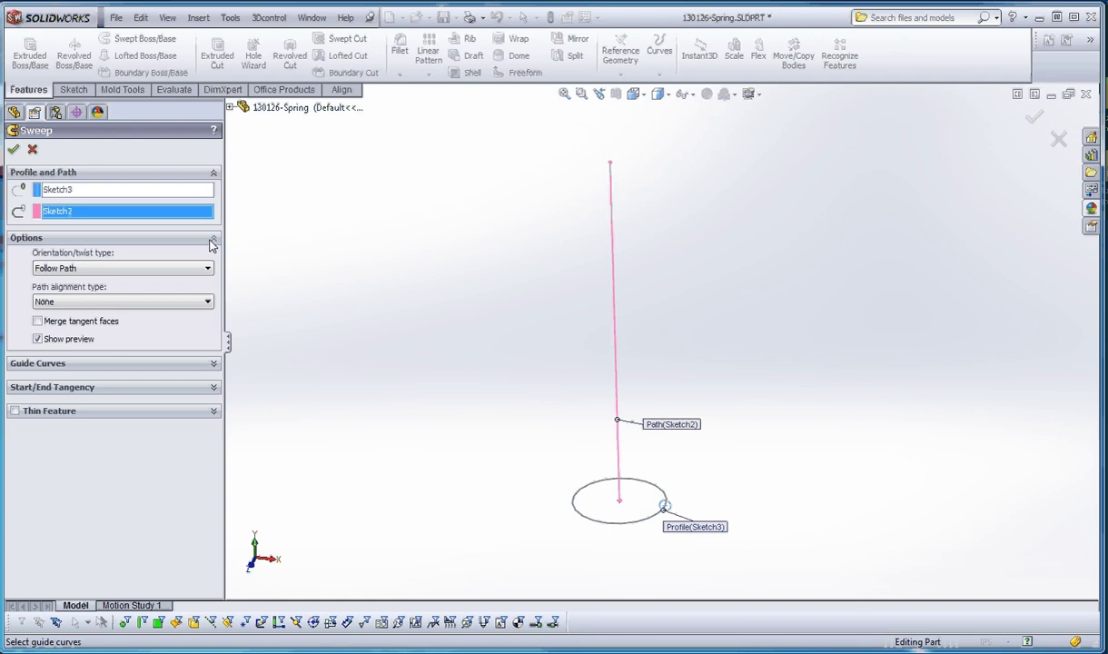
click(208, 270)
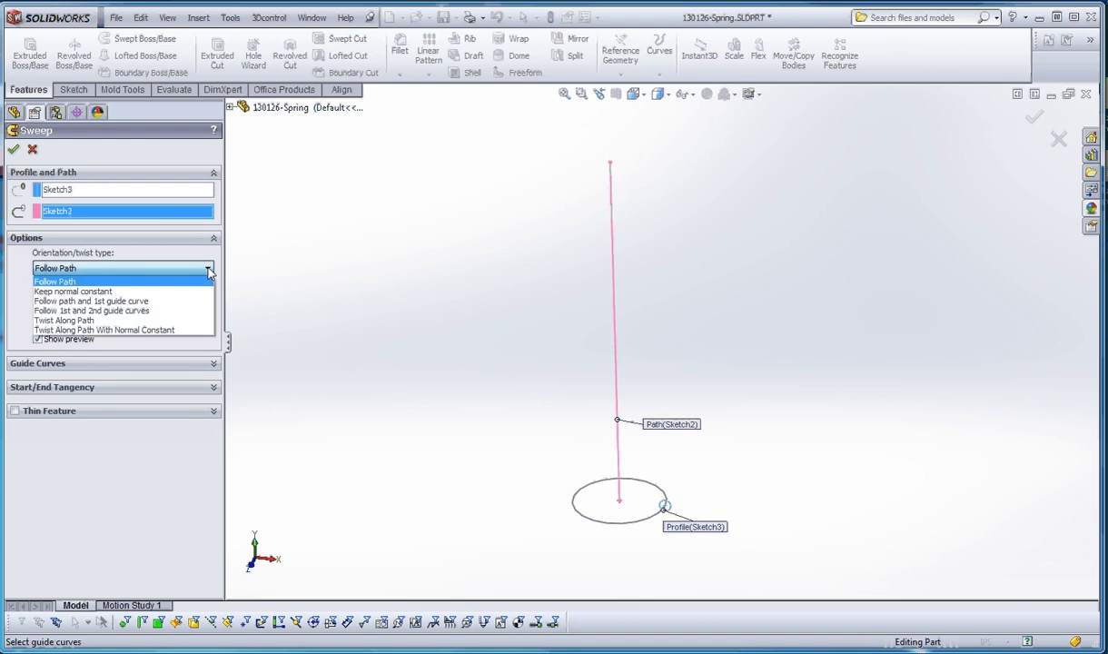
click(102, 319)
click(138, 301)
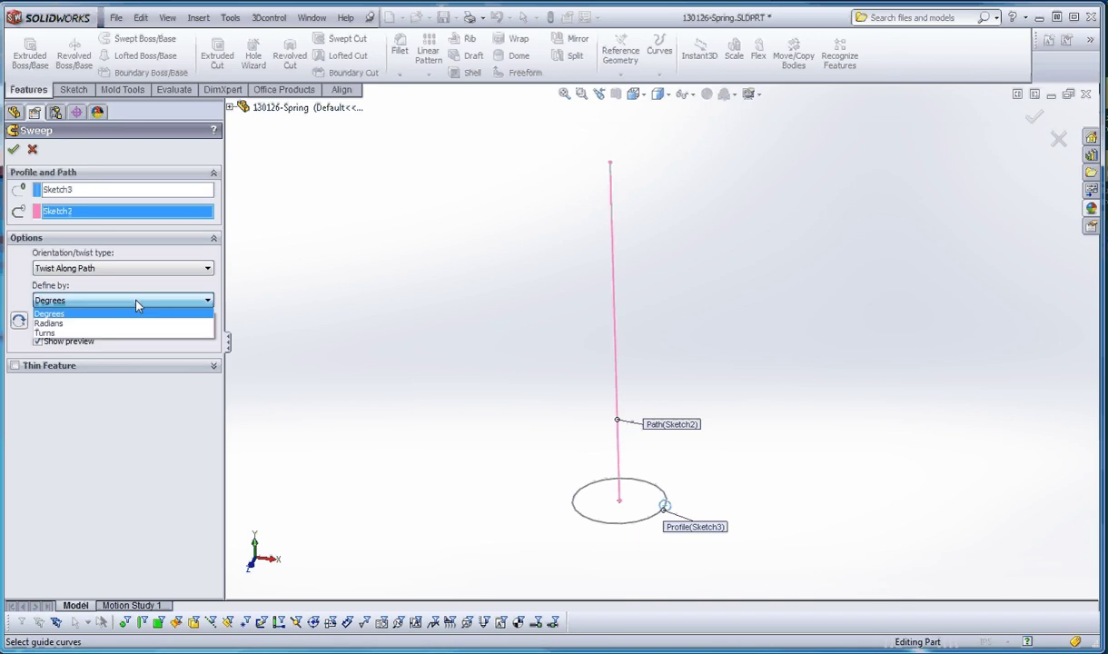
click(100, 332)
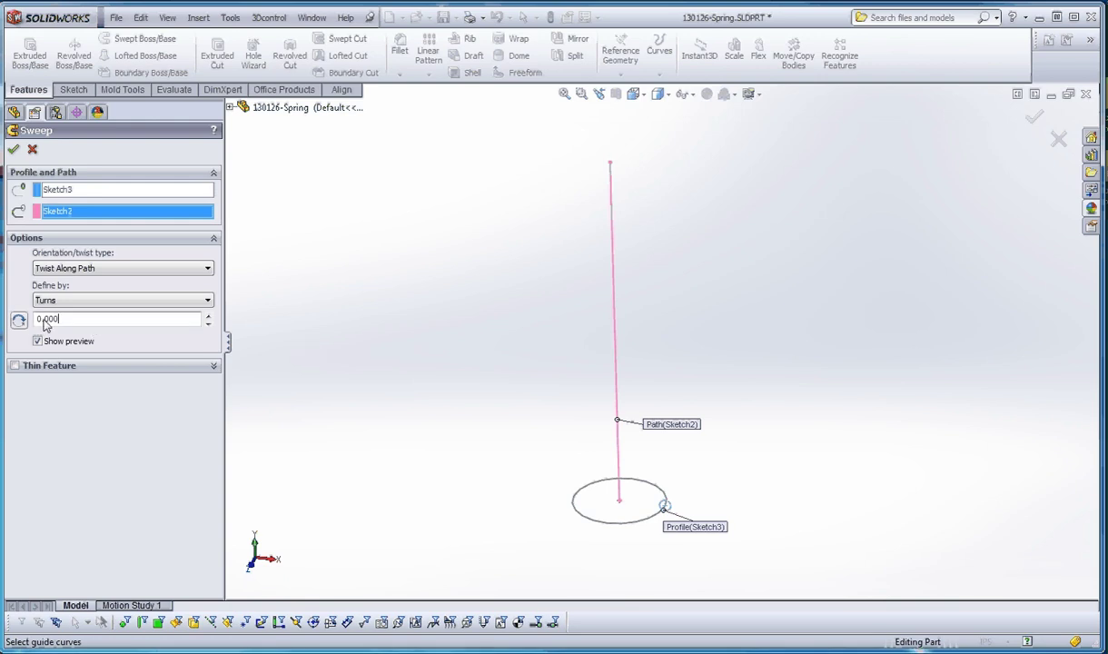
drag(60, 319, 25, 325)
text(8)
middle_drag(506, 415, 506, 366)
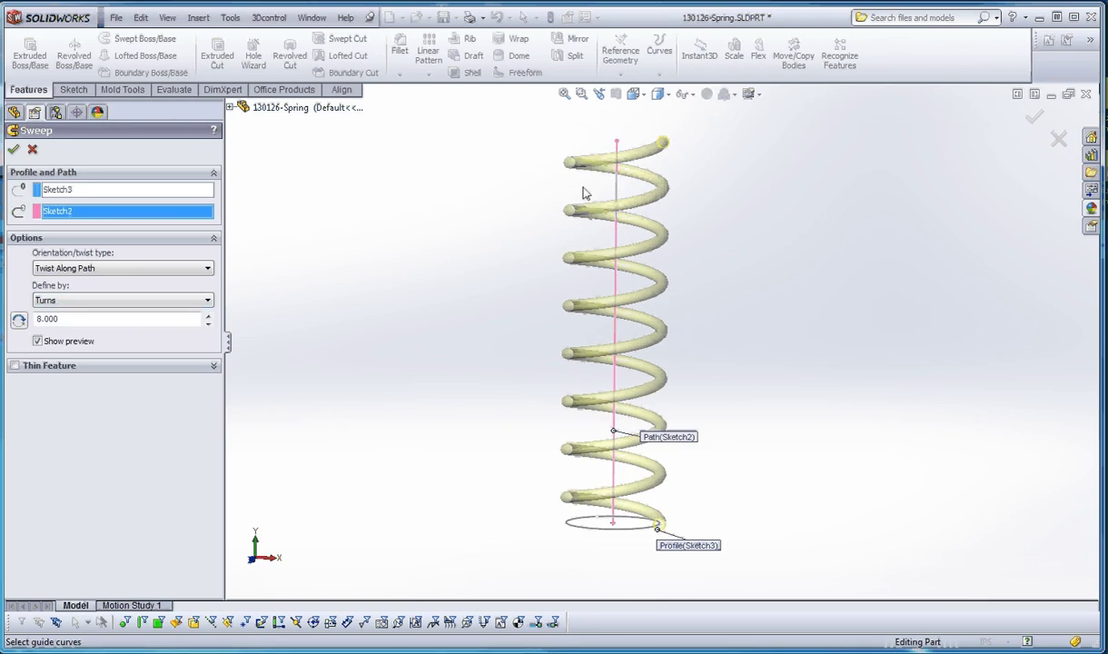
middle_drag(777, 287, 732, 333)
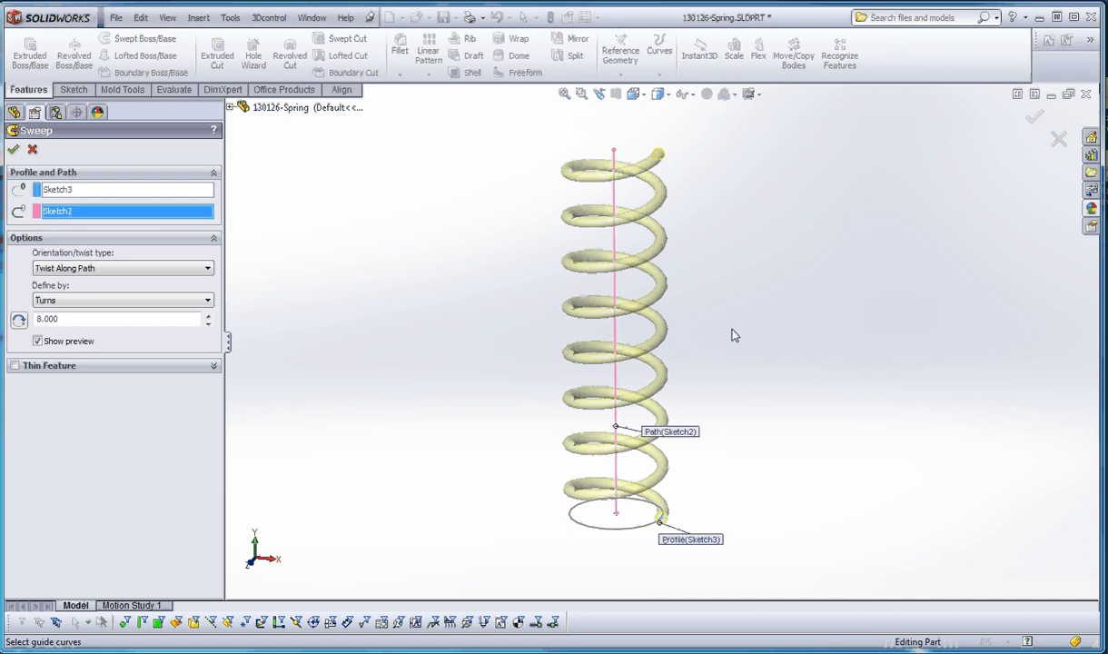
Change the twist to 16 turns, inspect the coil preview from several angles and create the sweep.
drag(82, 322, 23, 320)
text(16)
key(Return)
middle_drag(667, 407, 757, 366)
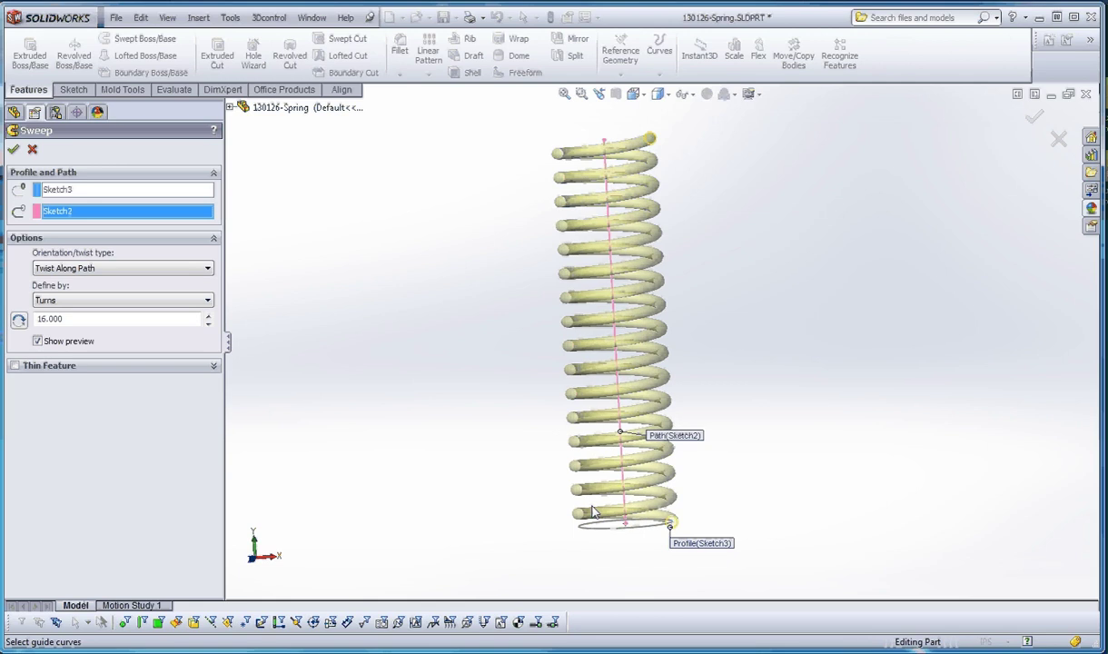
scroll(592, 513, down, 2)
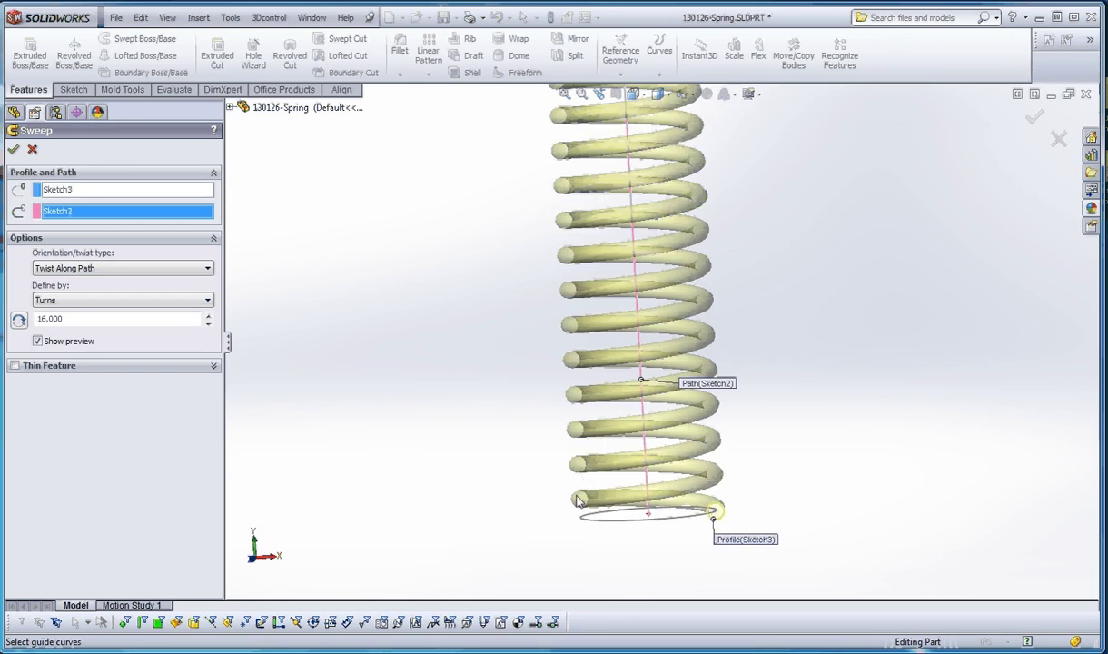
scroll(709, 294, up, 3)
scroll(695, 260, up, 2)
scroll(695, 260, down, 2)
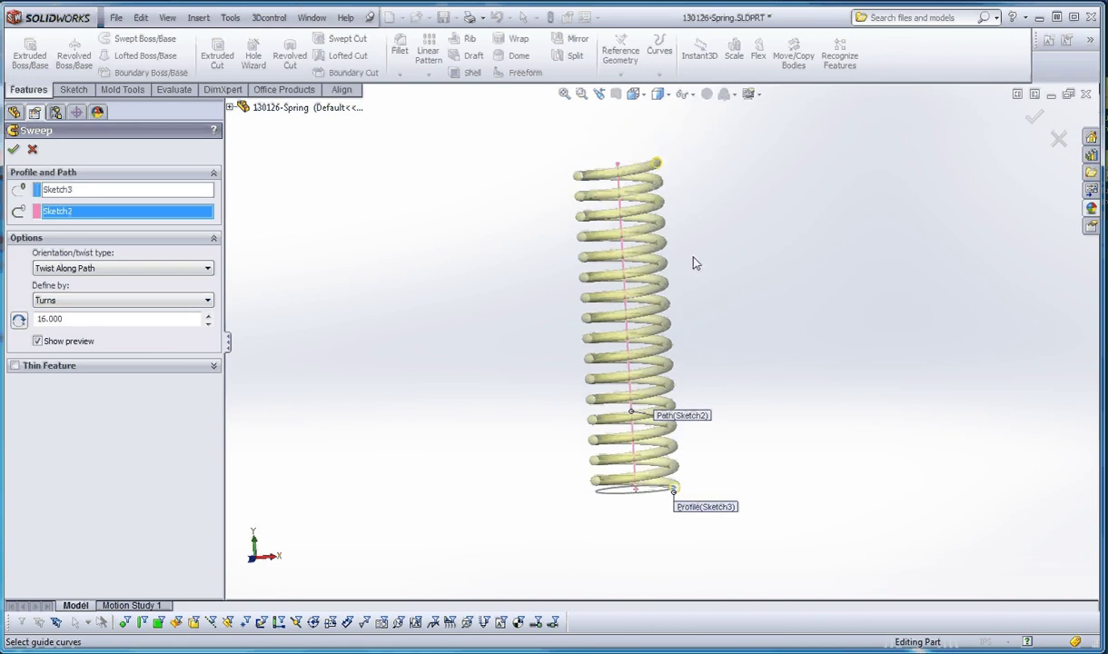
middle_drag(714, 320, 717, 286)
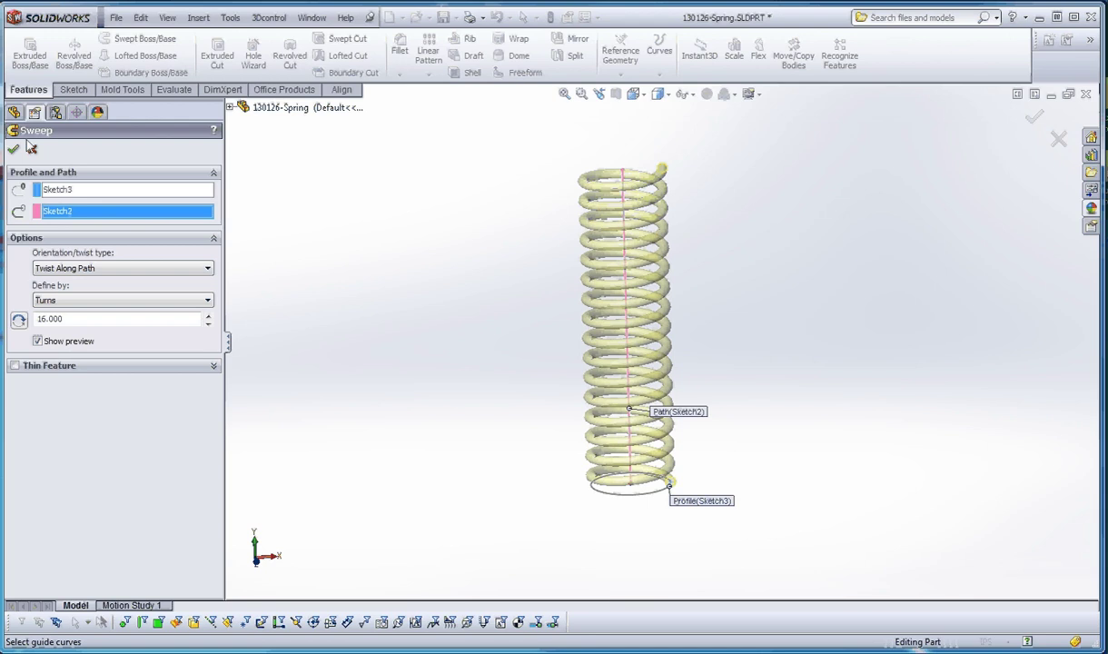
key(Return)
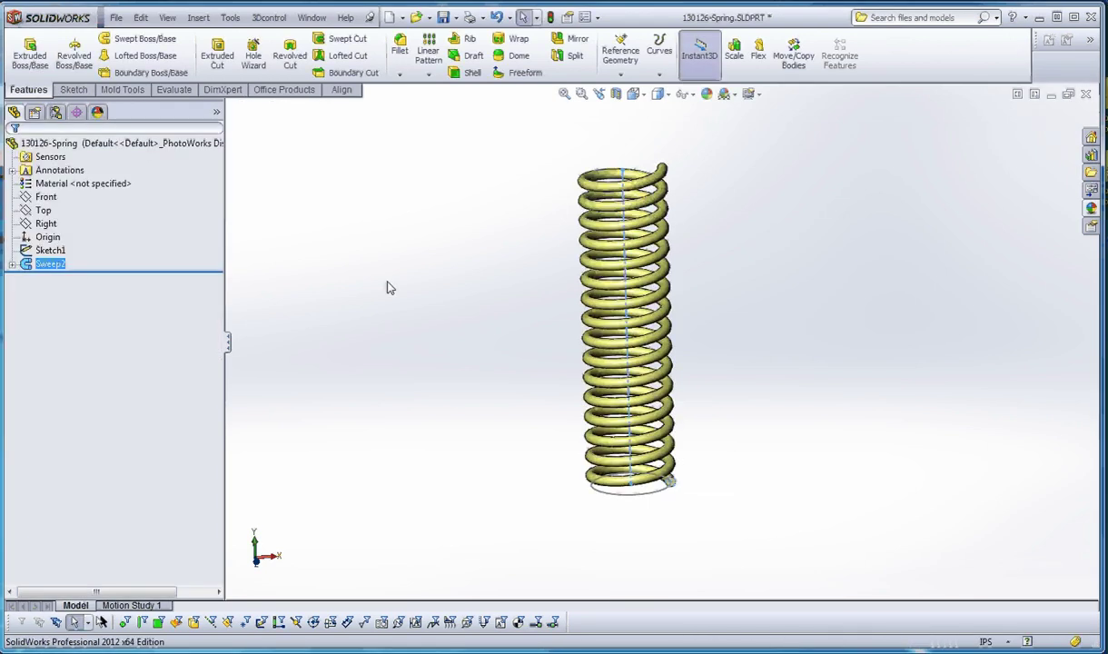
Stretch the coil spring by moving the upper endpoint of its straight path line upwards.
middle_drag(486, 350, 498, 318)
scroll(654, 333, up, 2)
scroll(662, 267, down, 1)
drag(626, 218, 626, 150)
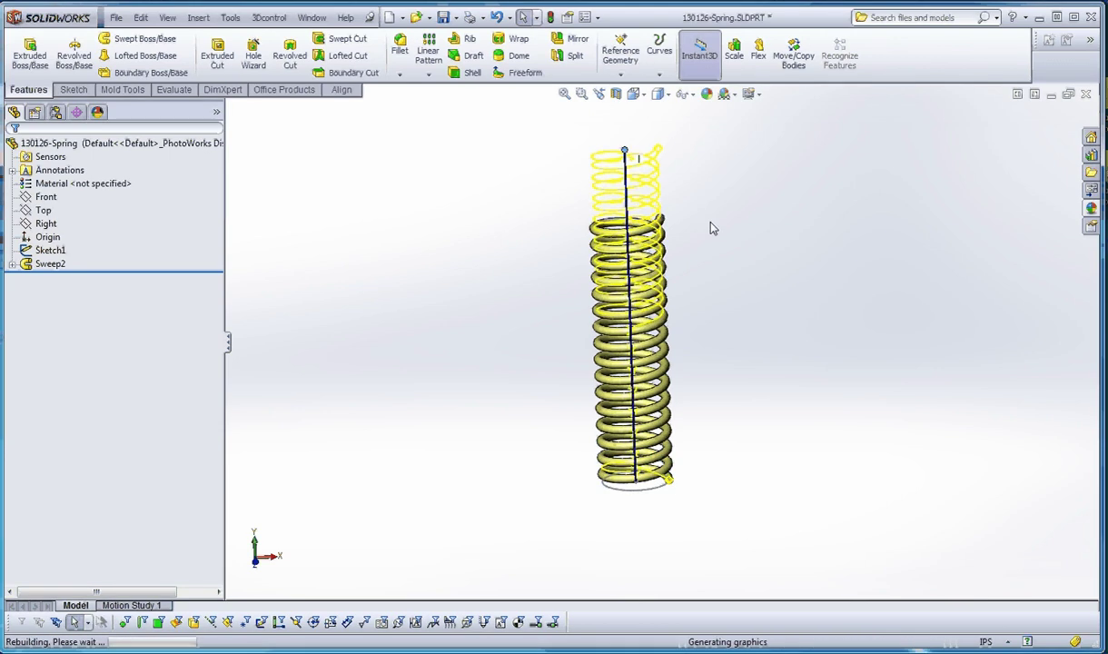
click(712, 224)
Compress the coil spring by moving the path line's upper endpoint down to about the sixth coil from the top.
click(643, 184)
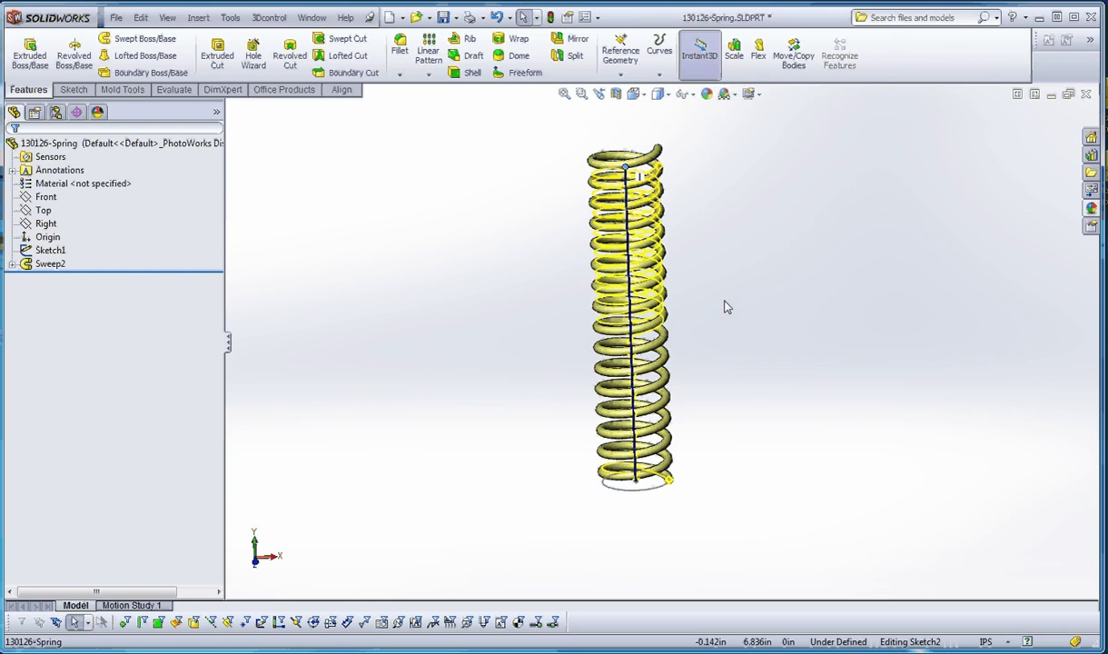
drag(720, 310, 723, 314)
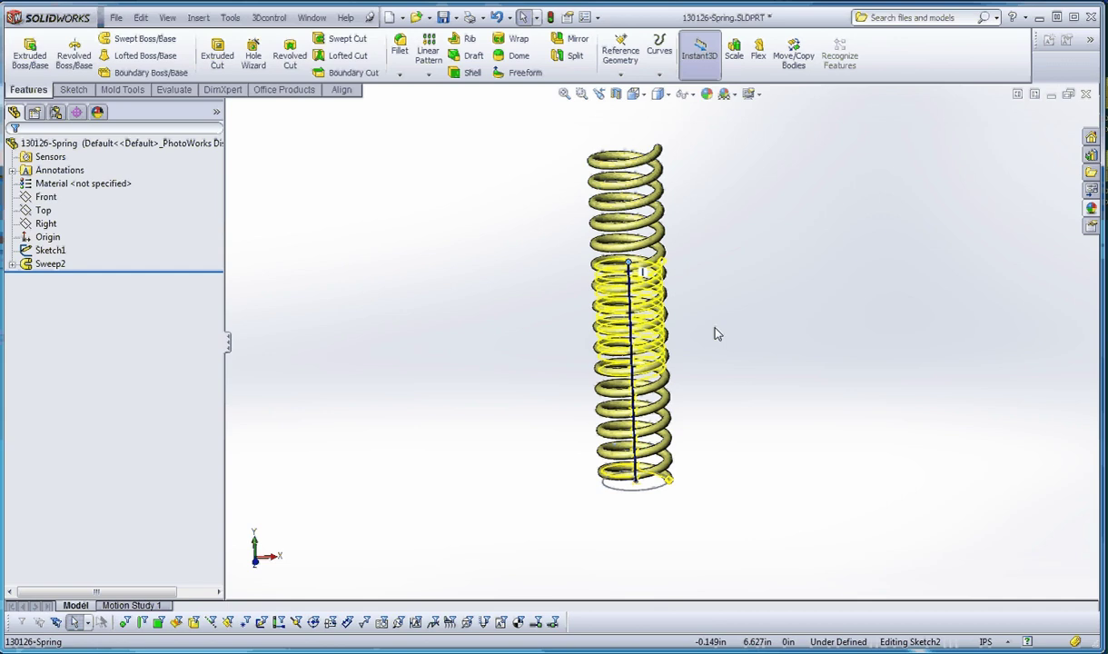
click(470, 292)
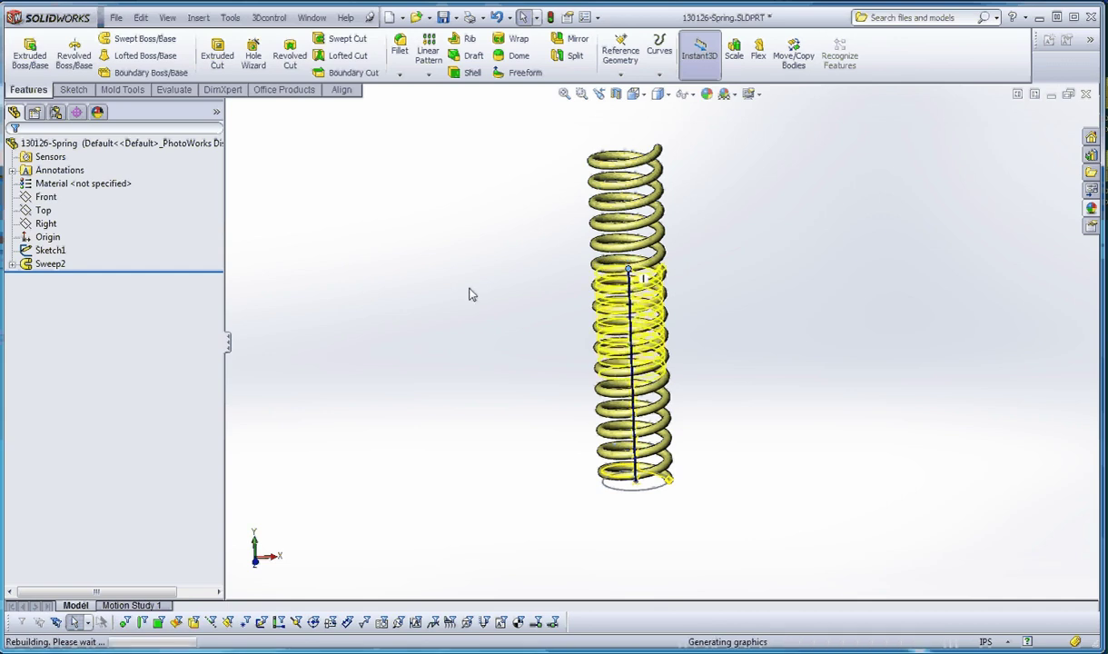
Lengthen the compressed spring again by pulling the path line's upper endpoint up, and view the whole spring.
scroll(623, 295, down, 5)
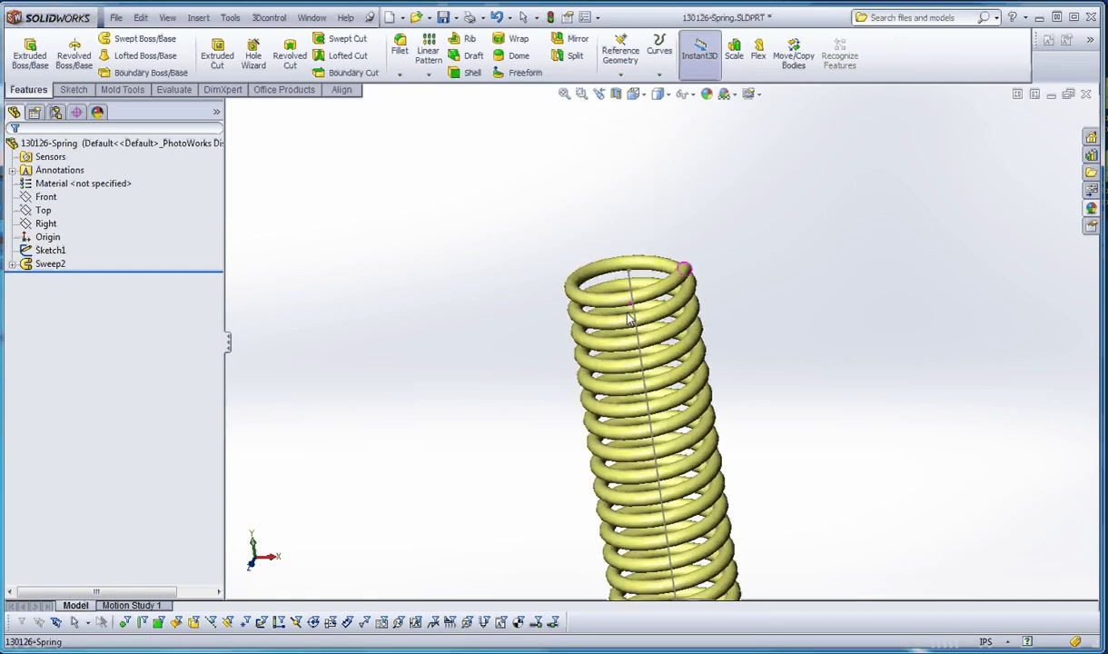
middle_drag(623, 298, 626, 250)
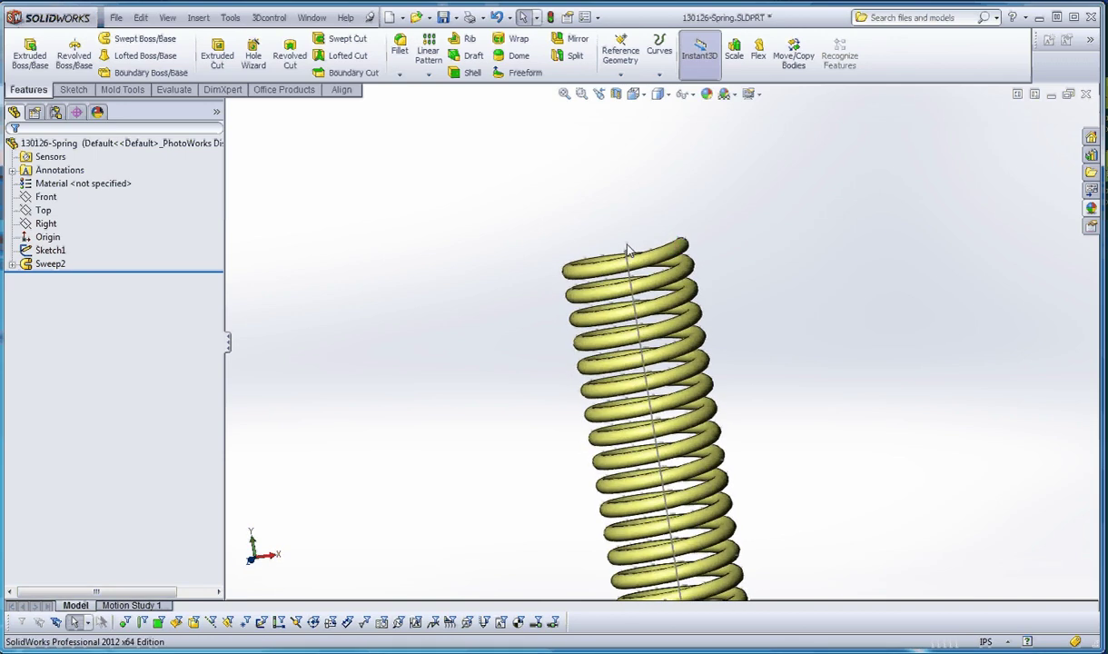
drag(627, 252, 611, 164)
click(752, 249)
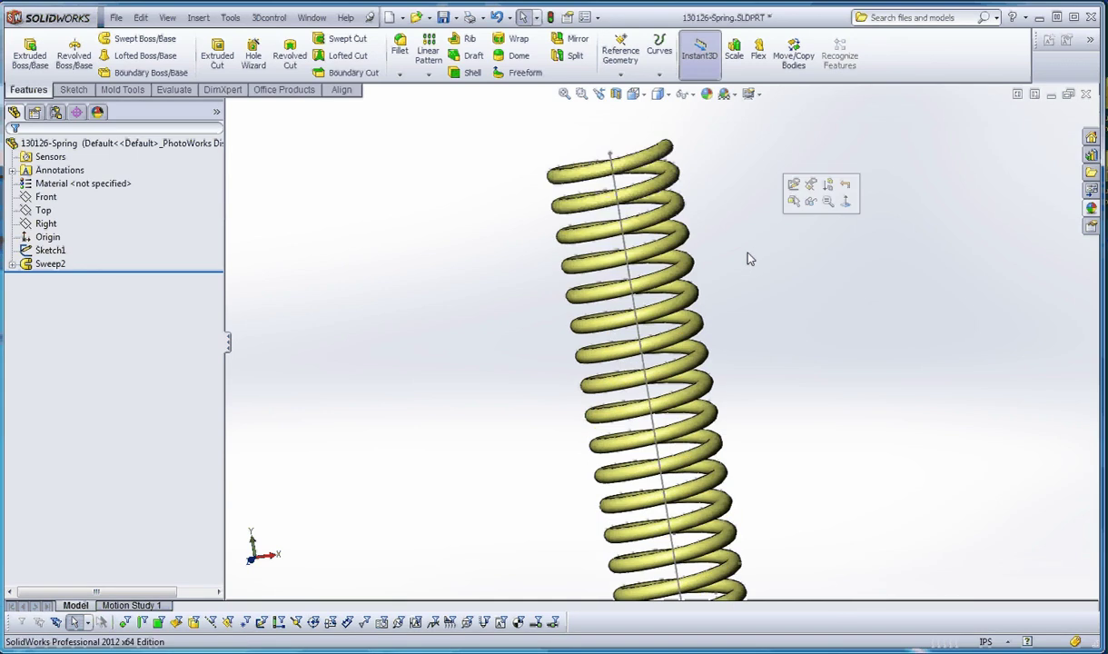
scroll(721, 310, up, 4)
scroll(720, 311, down, 2)
middle_drag(720, 311, 718, 355)
scroll(717, 356, up, 2)
scroll(669, 380, down, 3)
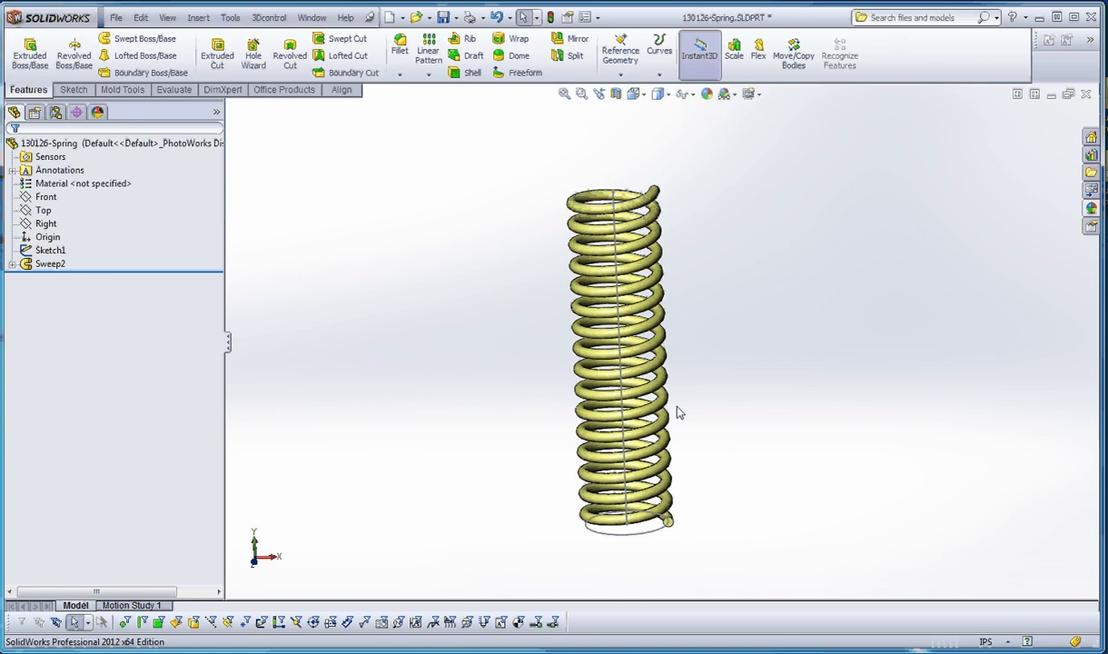